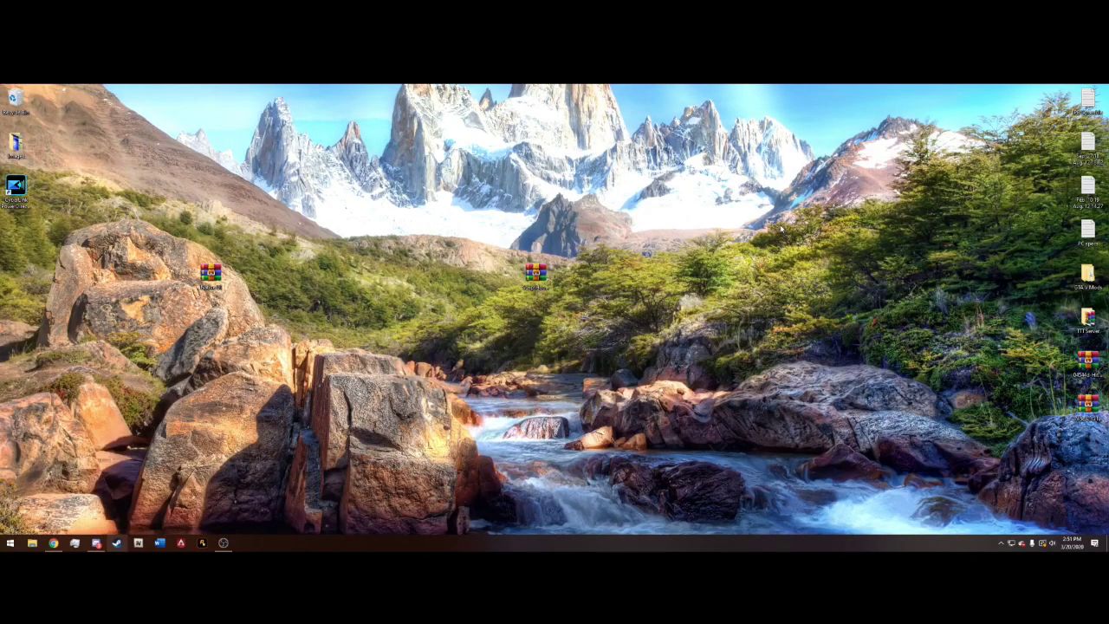
# - Reposition the NativeUI archive on the desktop so it sits on the other side of the ScriptHookVDotNet archive
pyautogui.moveTo(211, 275); pyautogui.dragTo(470, 275)
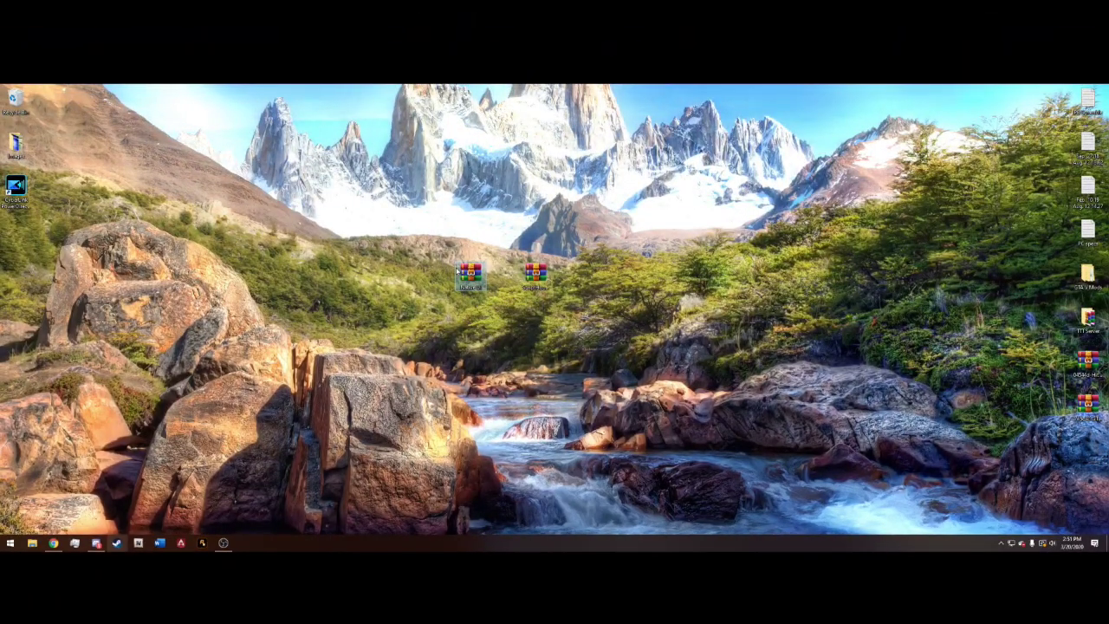
pyautogui.moveTo(456, 275); pyautogui.dragTo(353, 282)
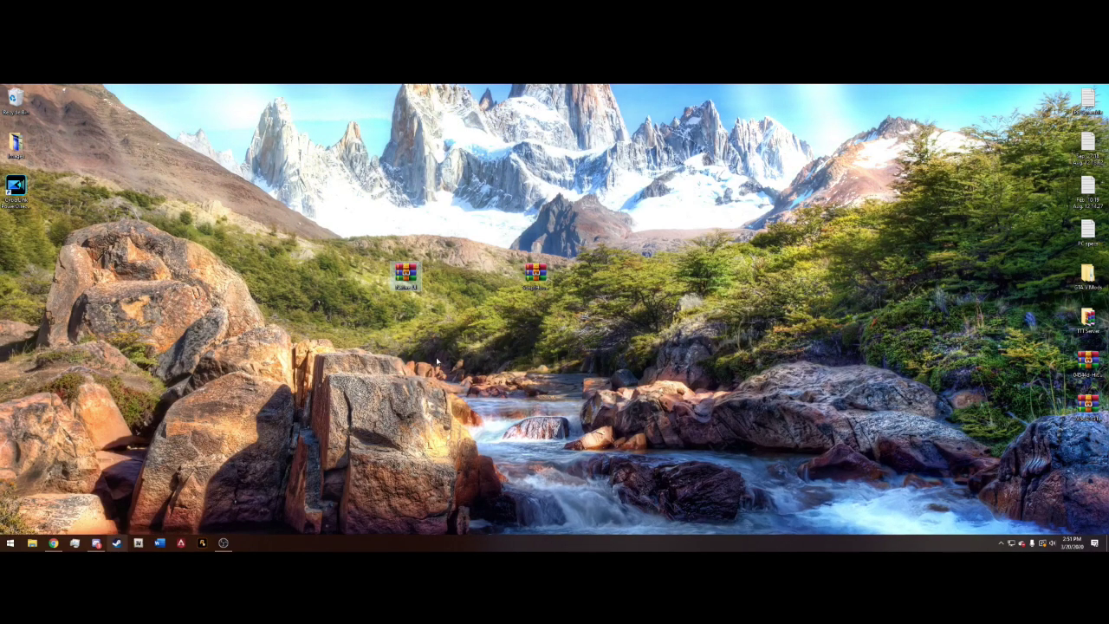
pyautogui.moveTo(405, 275); pyautogui.dragTo(762, 275)
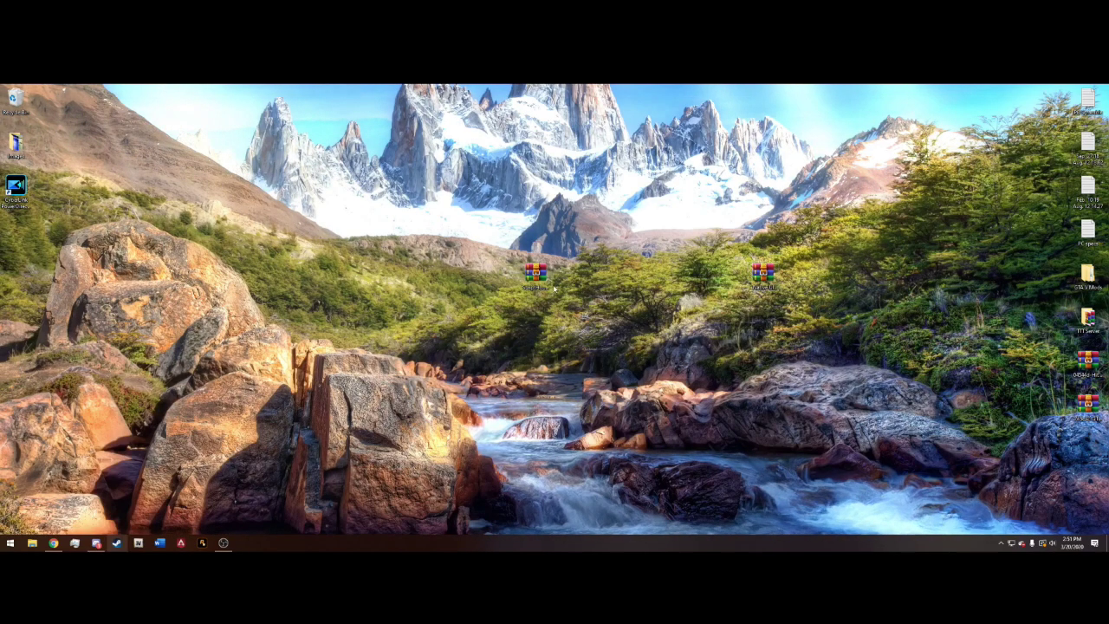
pyautogui.click(537, 277)
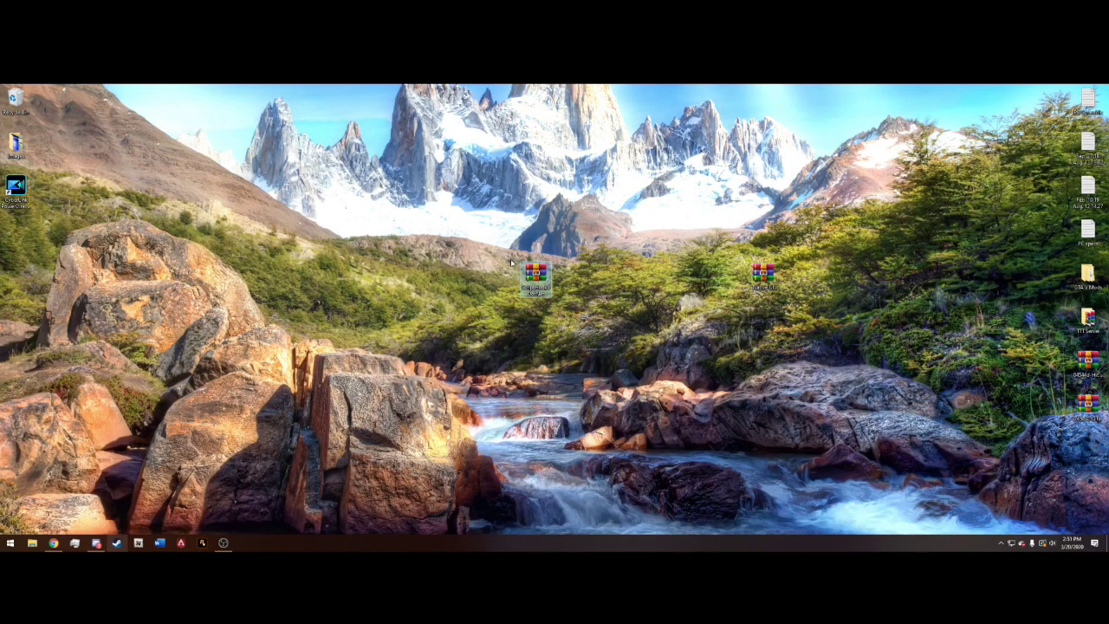
pyautogui.moveTo(460, 221); pyautogui.dragTo(594, 341)
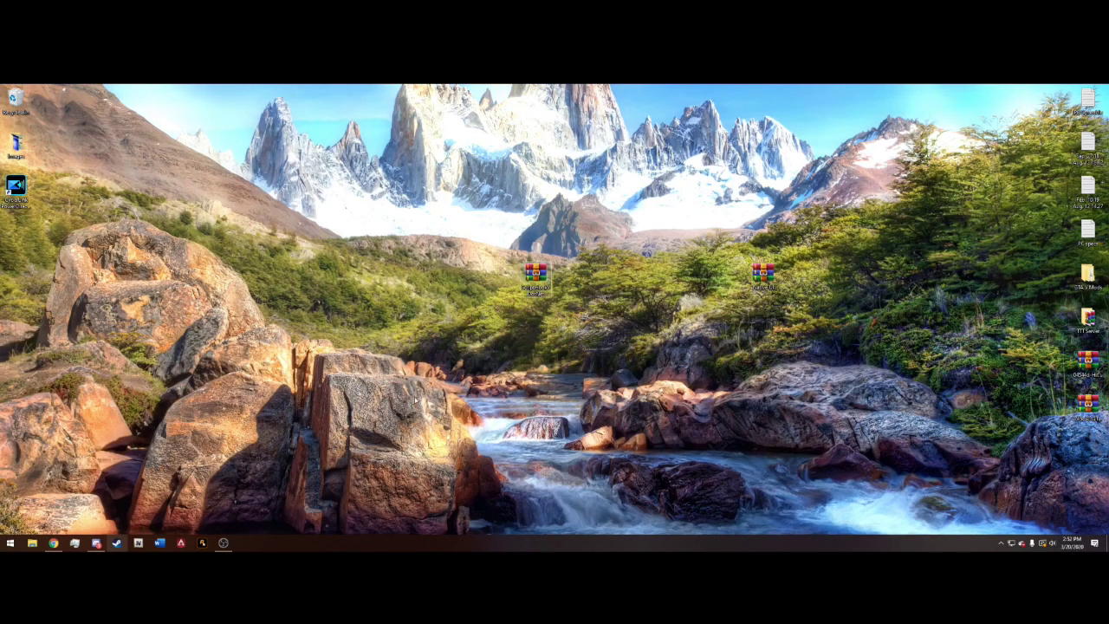
# - Switch to Chrome and open the ScriptHookVDotNet v3.0.3 release page on GitHub from the Community Script Hook V .NET mod page
pyautogui.click(52, 542)
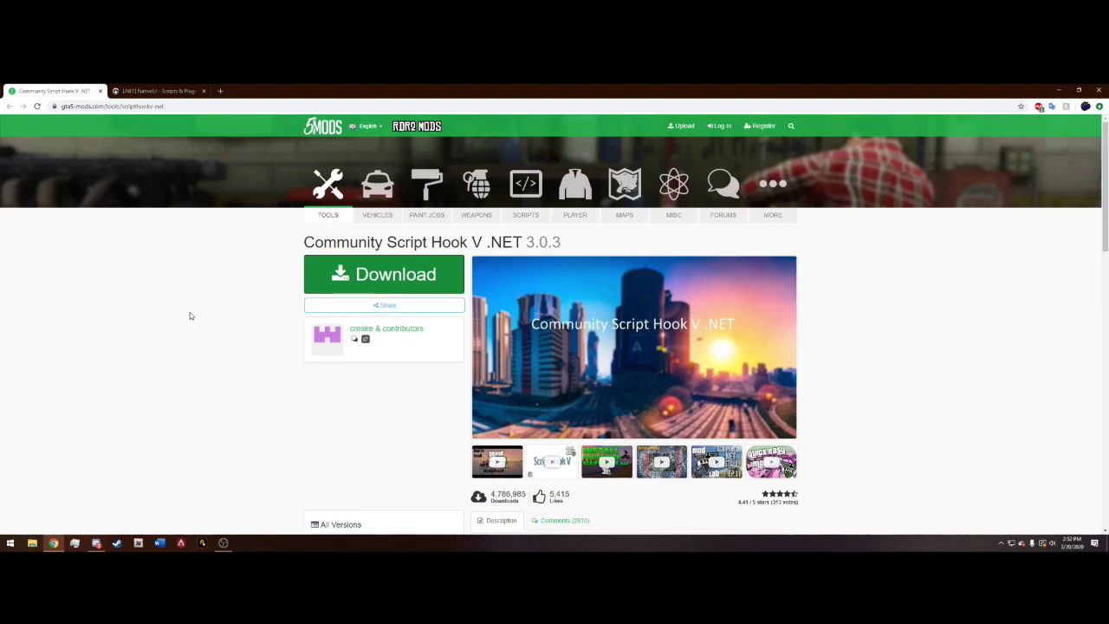
pyautogui.click(377, 276)
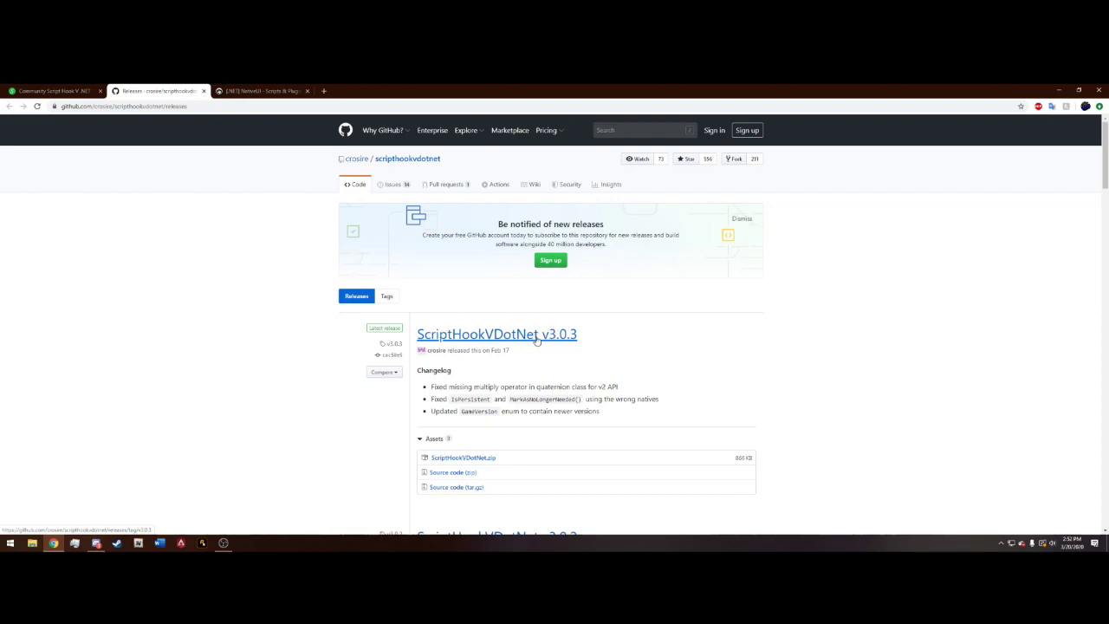
pyautogui.click(537, 341)
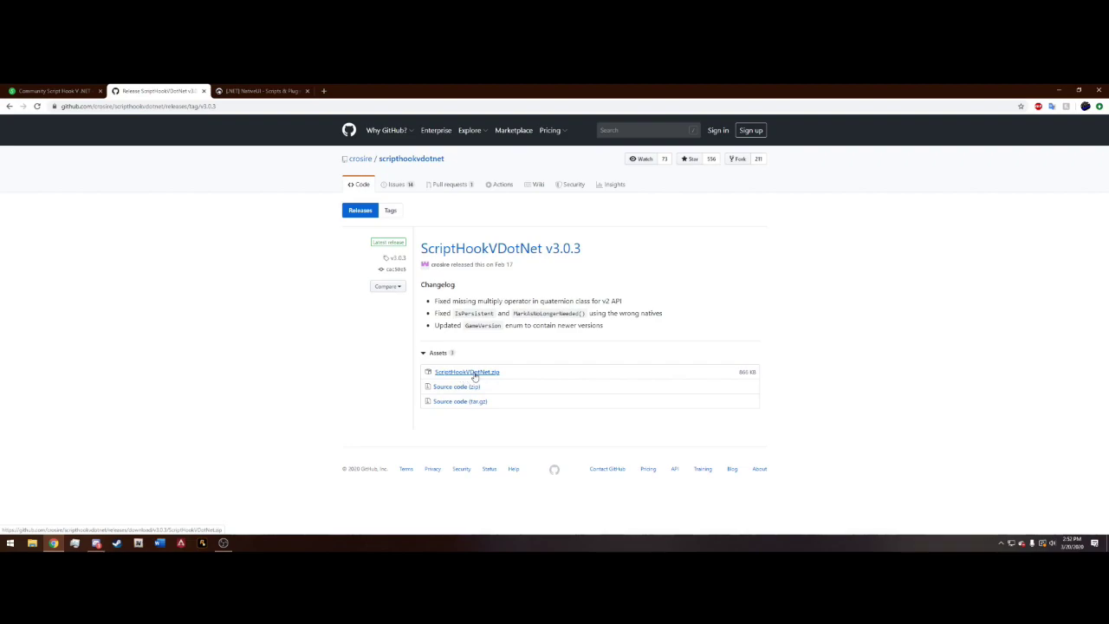
# - Download NativeUI 1.9.1 from its GTAForums topic, close that page and minimize the browser
pyautogui.click(268, 90)
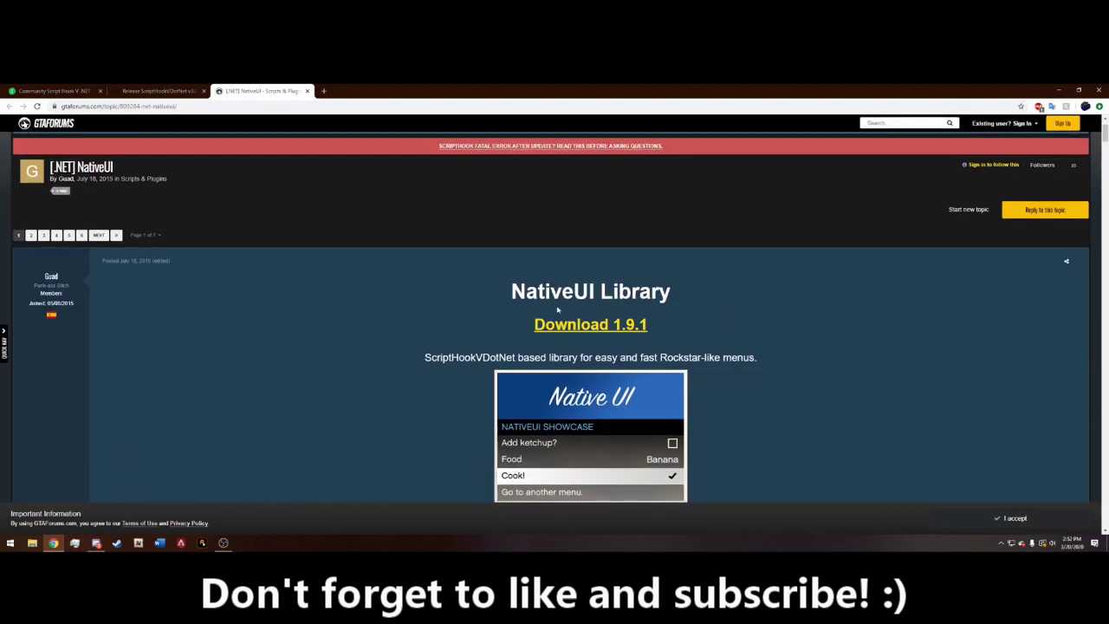
pyautogui.click(609, 330)
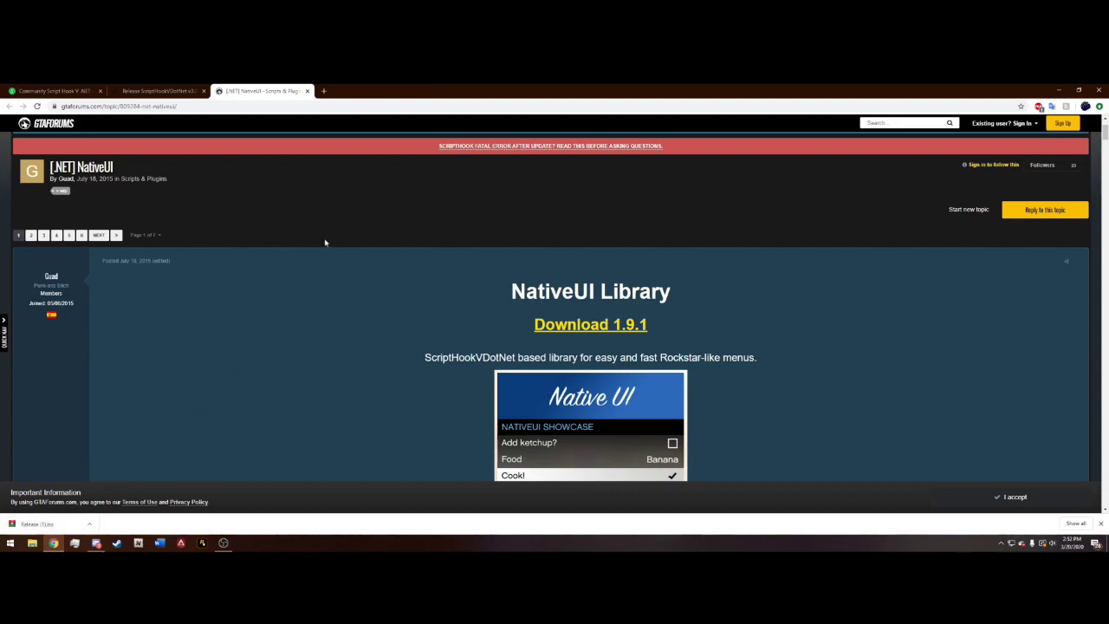
pyautogui.click(307, 90)
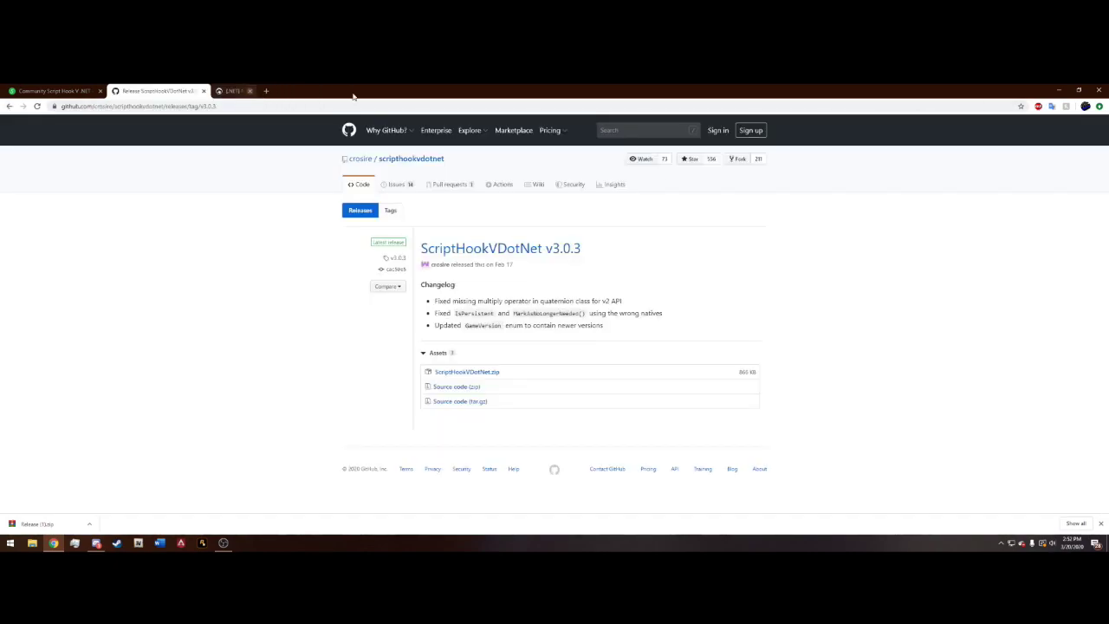
pyautogui.click(1058, 89)
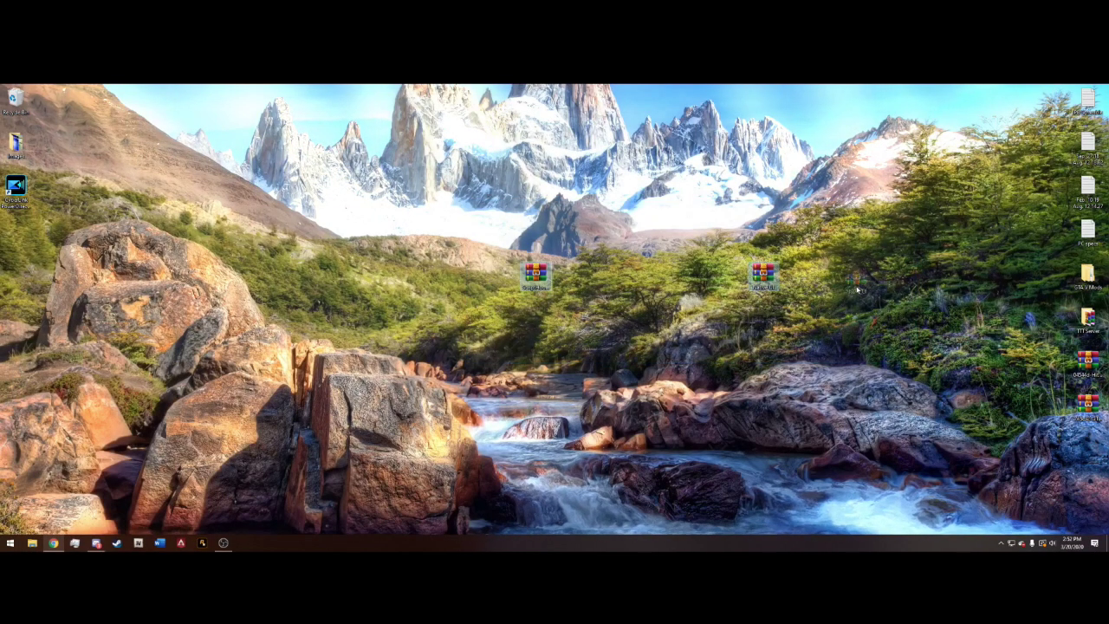
# - In File Explorer, open the Grand Theft Auto V folder on the Terabyte1 (G:) drive and move the window clear of the archives
pyautogui.click(33, 544)
pyautogui.click(286, 276)
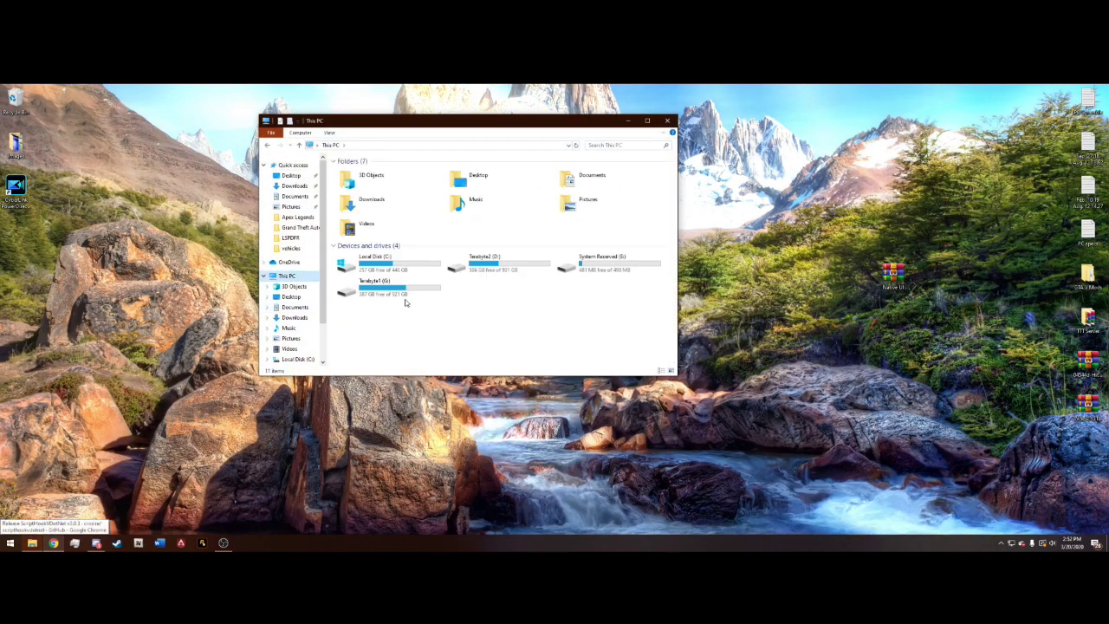
pyautogui.doubleClick(402, 294)
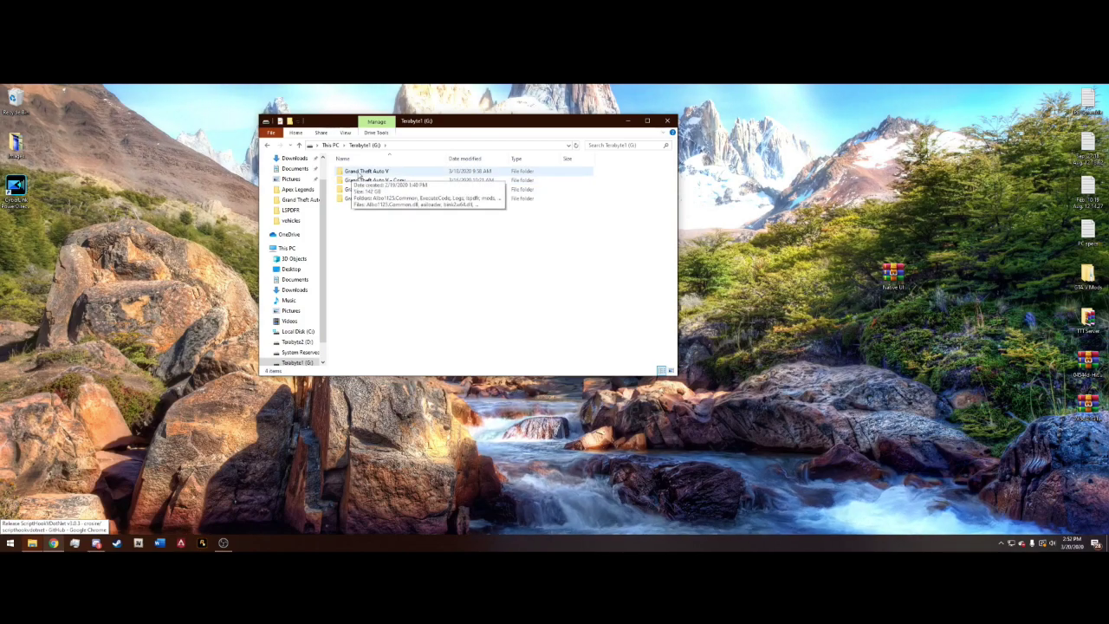
pyautogui.moveTo(418, 186)
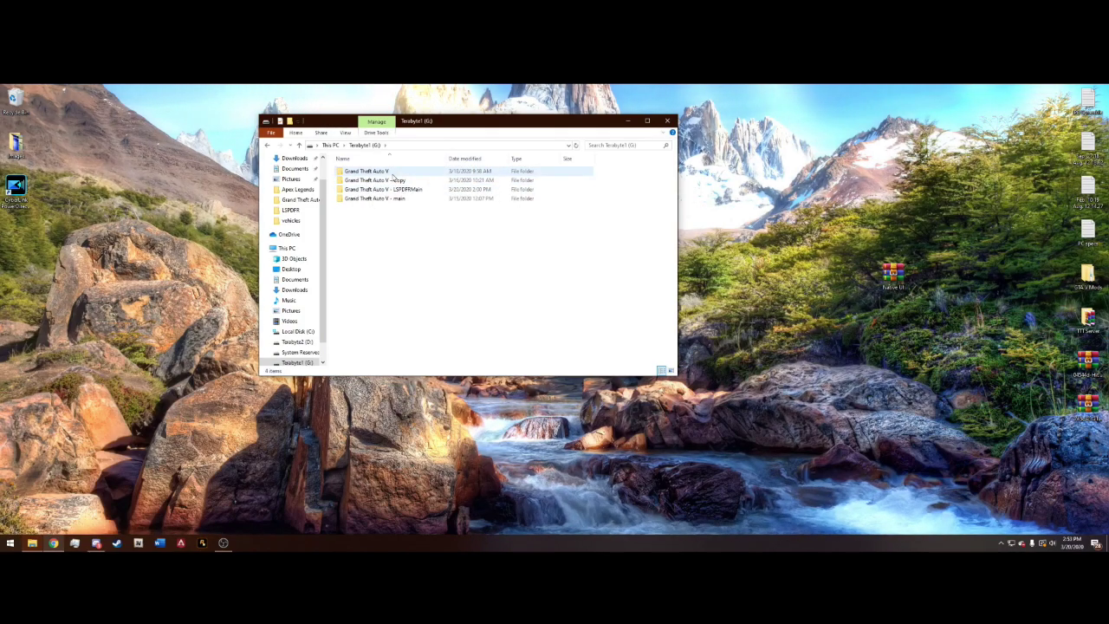
pyautogui.doubleClick(396, 173)
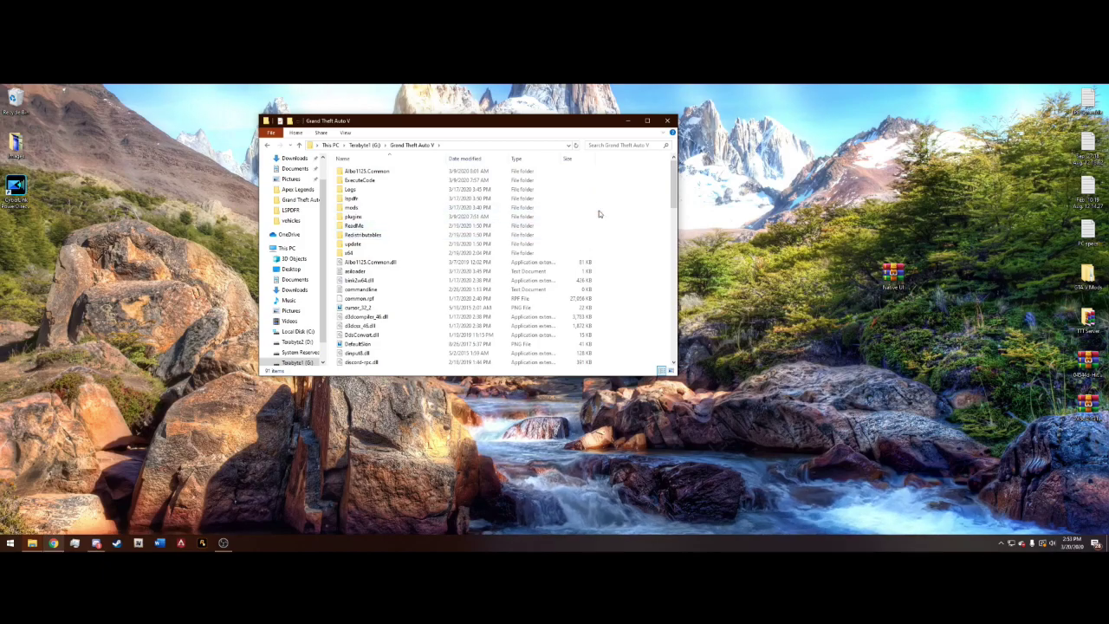
pyautogui.moveTo(526, 127); pyautogui.dragTo(405, 148)
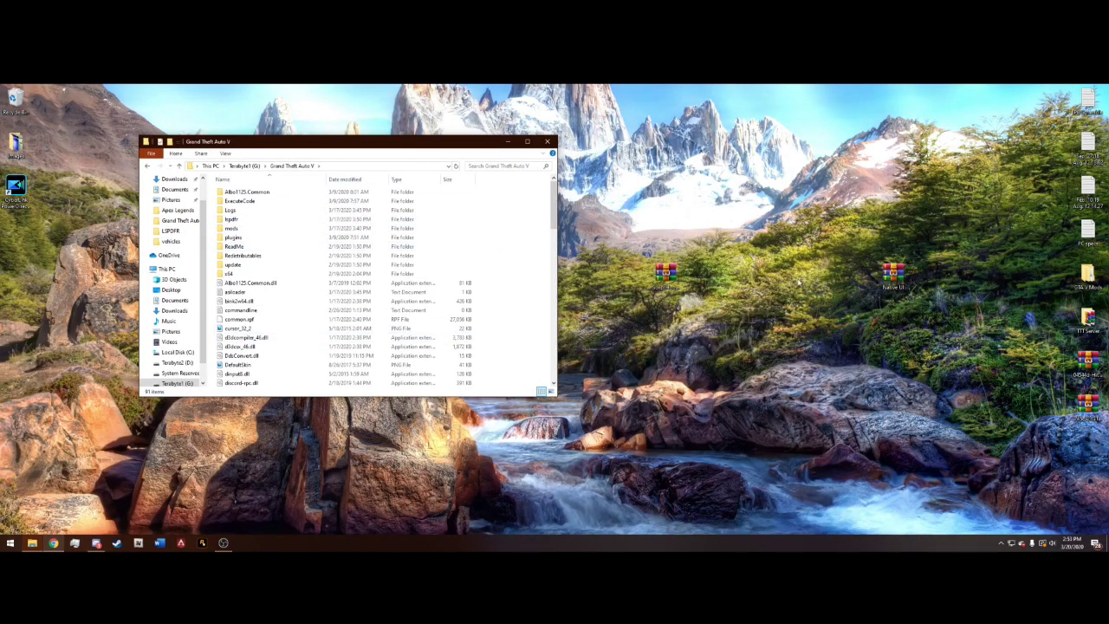
# - Open the ScriptHookVDotNet archive from the desktop in WinRAR
pyautogui.click(671, 275)
pyautogui.doubleClick(675, 274)
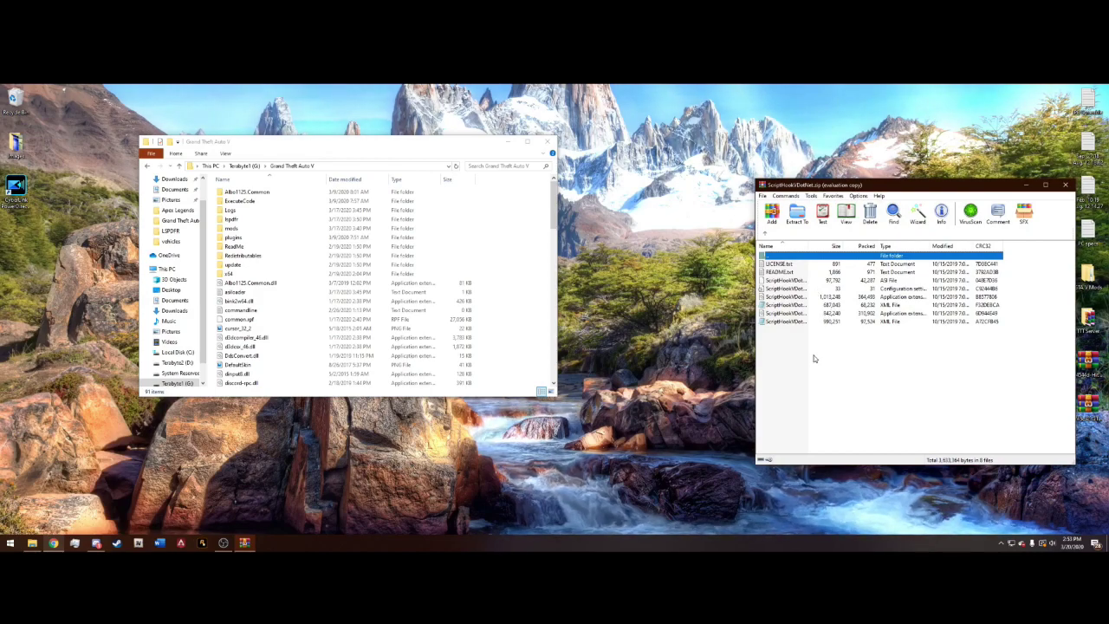
pyautogui.click(961, 309)
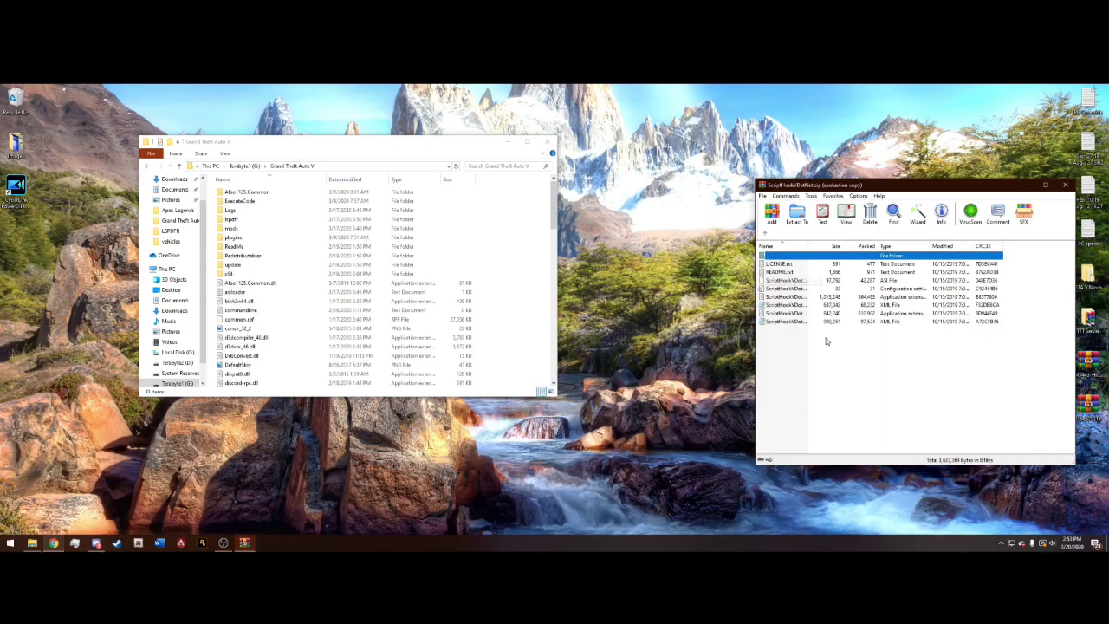
pyautogui.moveTo(823, 346); pyautogui.dragTo(795, 280)
pyautogui.click(853, 373)
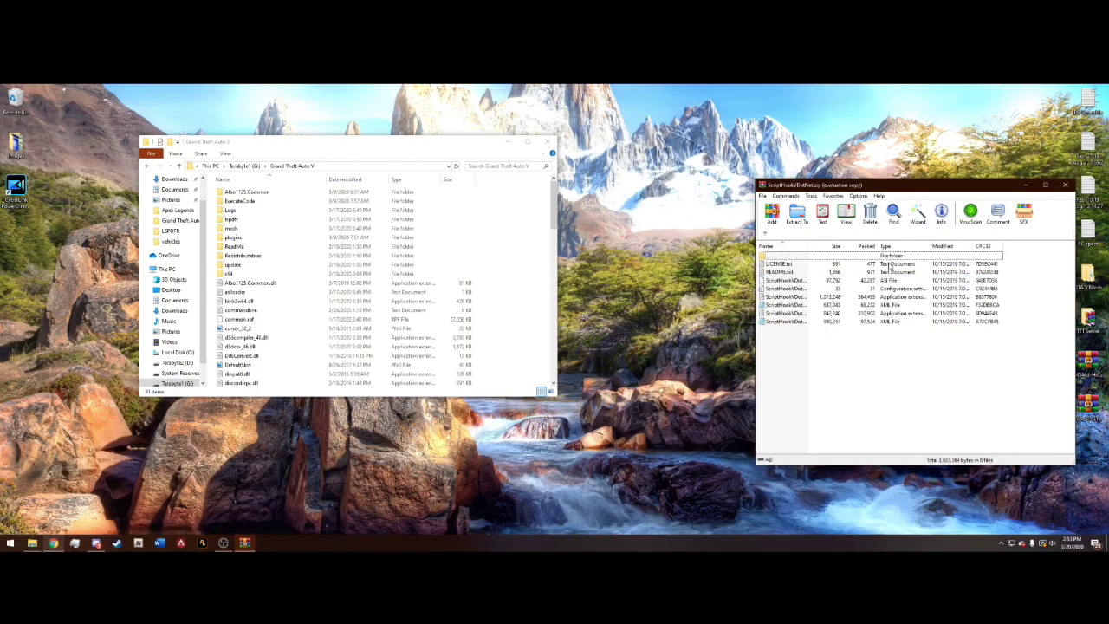
# - Examine the ScriptHookVDotNet files in the archive one by one, from the last XML file up to the ASI file
pyautogui.click(896, 323)
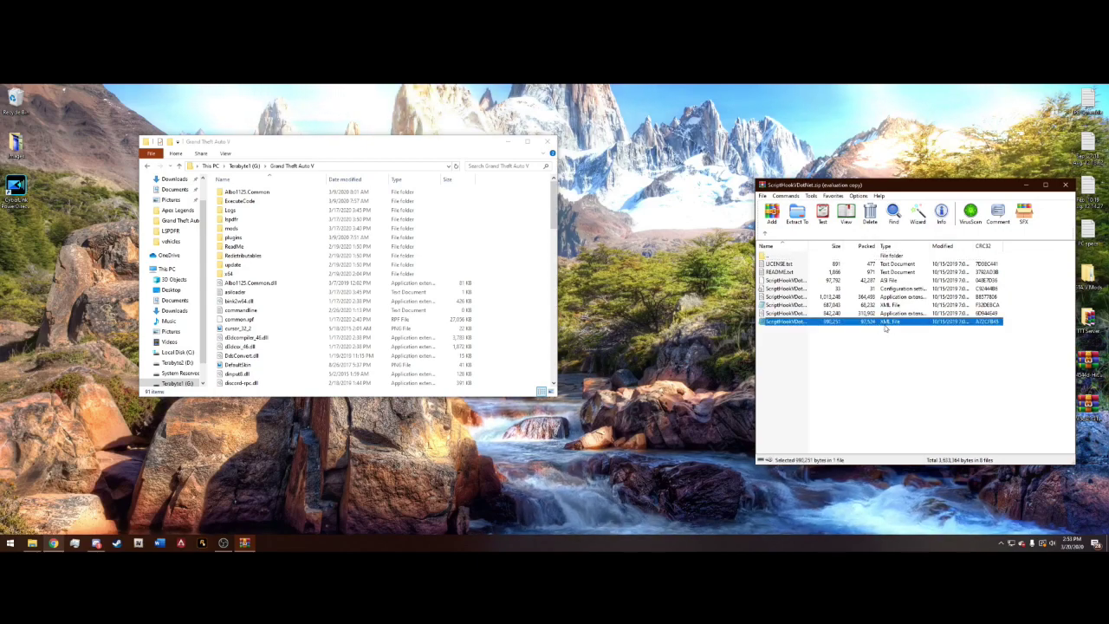
pyautogui.click(888, 314)
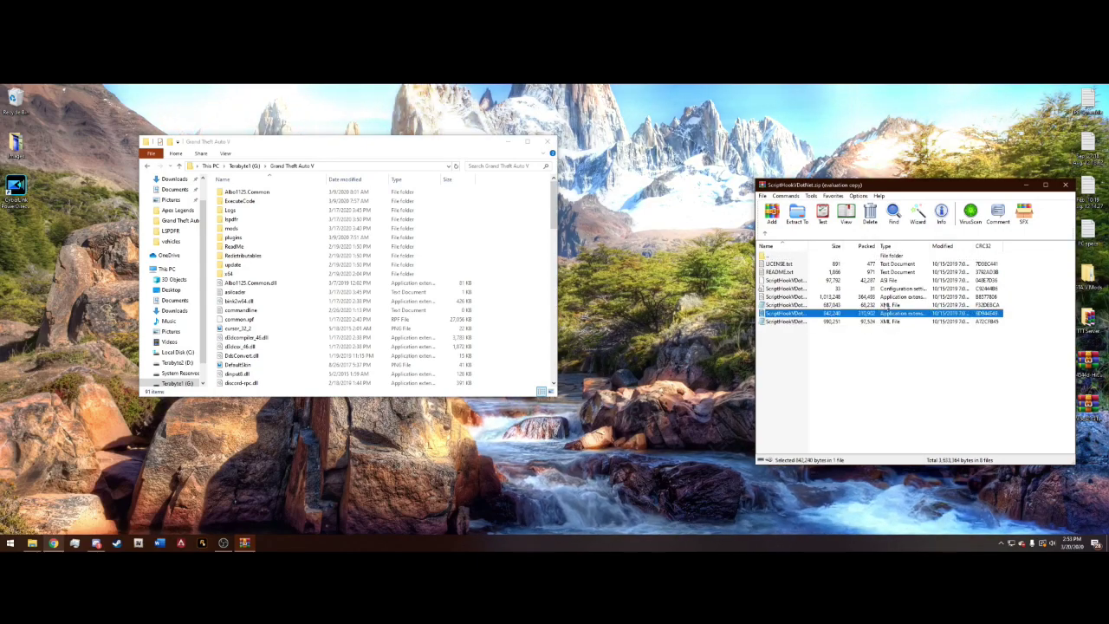
pyautogui.click(889, 306)
pyautogui.click(883, 298)
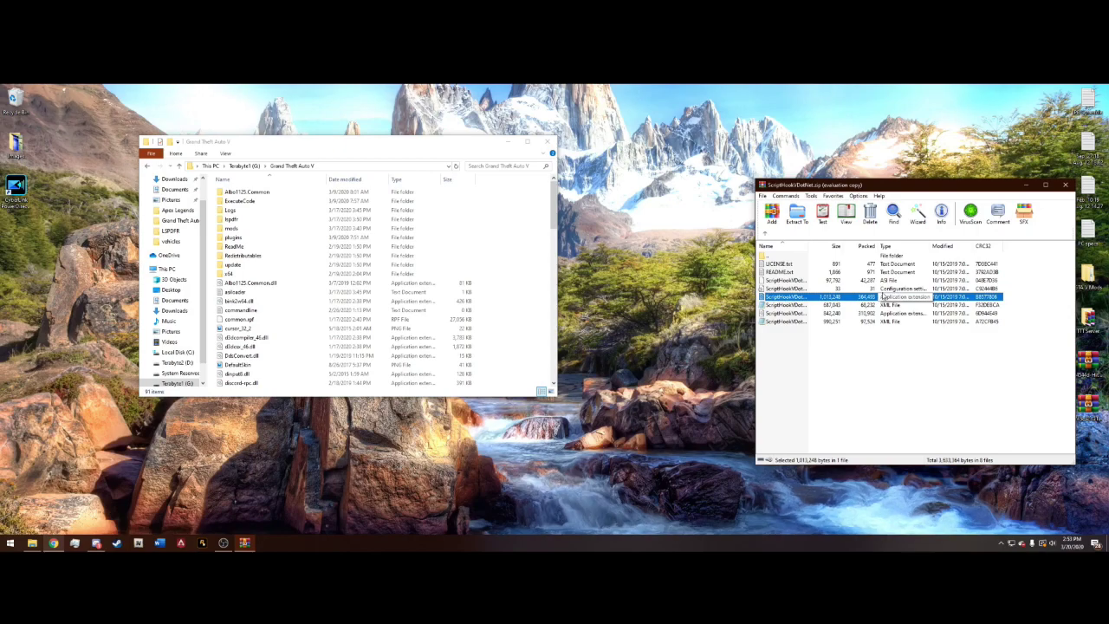
pyautogui.click(881, 289)
pyautogui.click(890, 280)
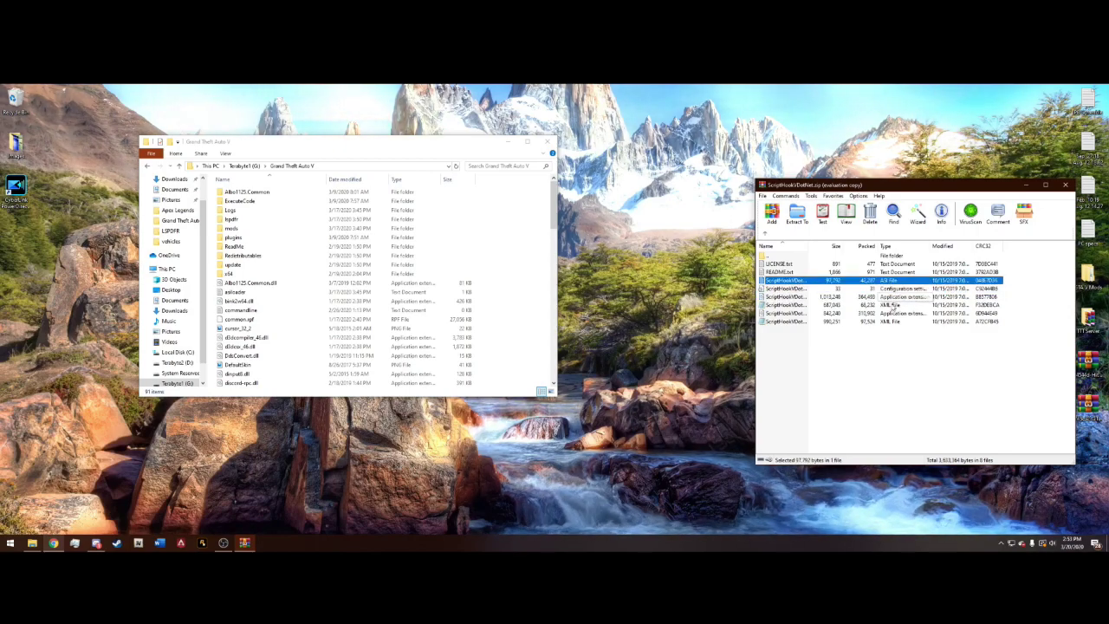
pyautogui.click(828, 365)
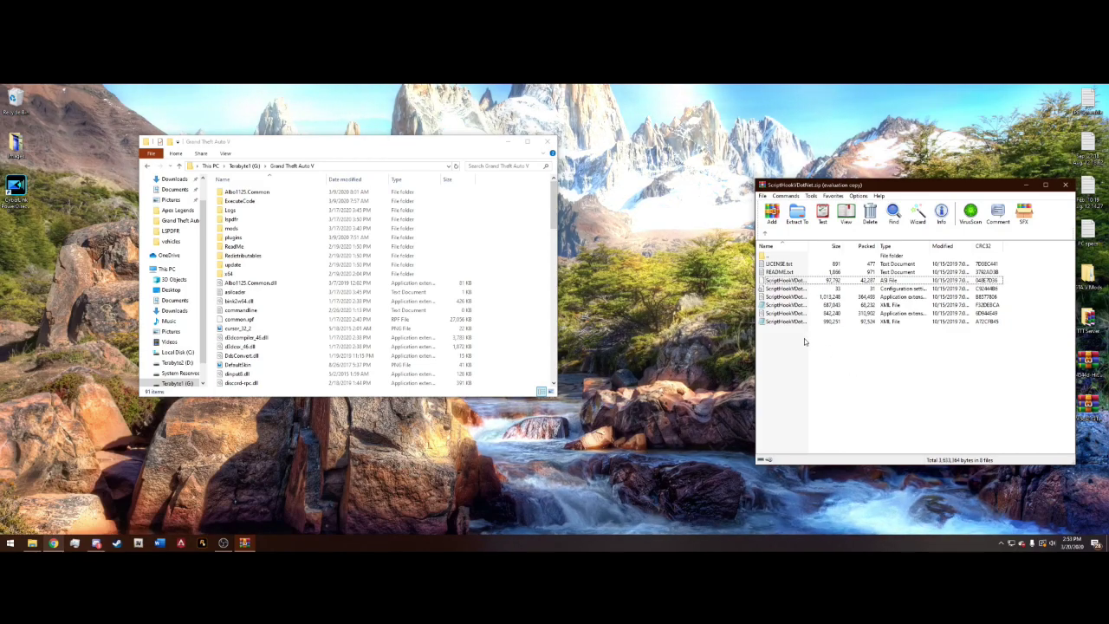
pyautogui.moveTo(804, 340); pyautogui.dragTo(489, 258)
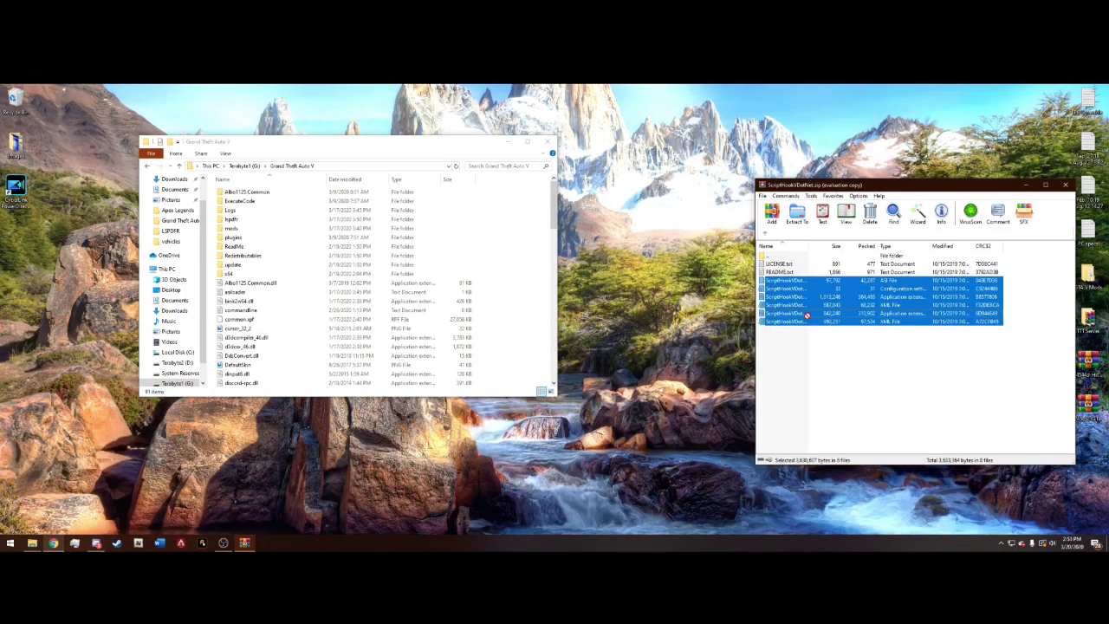
pyautogui.moveTo(806, 315); pyautogui.dragTo(813, 327)
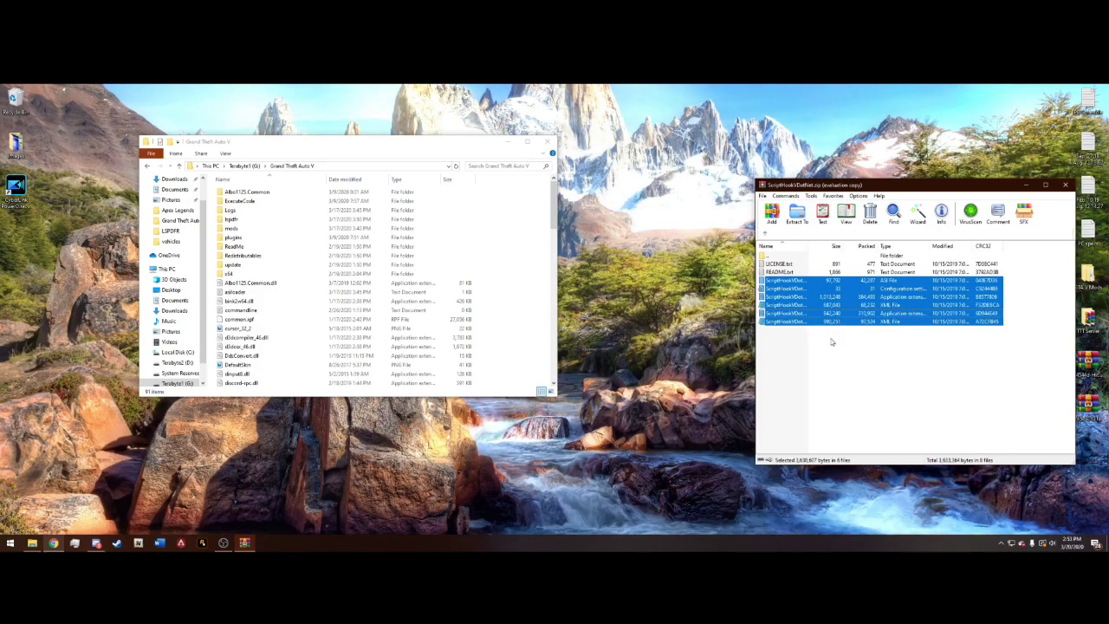
pyautogui.click(827, 346)
pyautogui.click(808, 322)
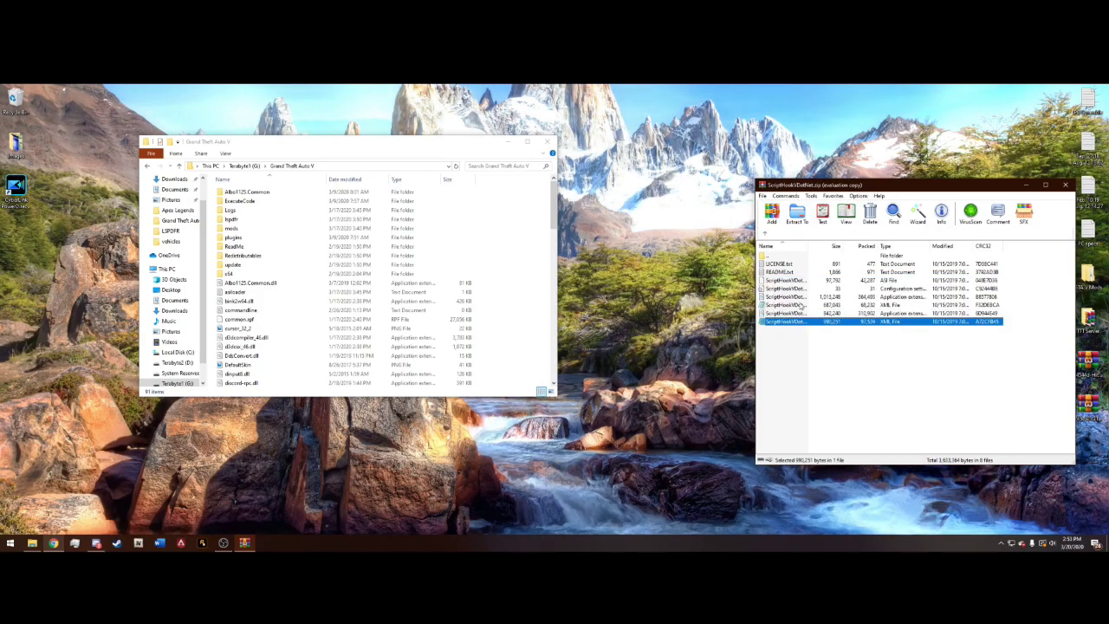
pyautogui.press('Up')
pyautogui.press('Up')
pyautogui.click(805, 338)
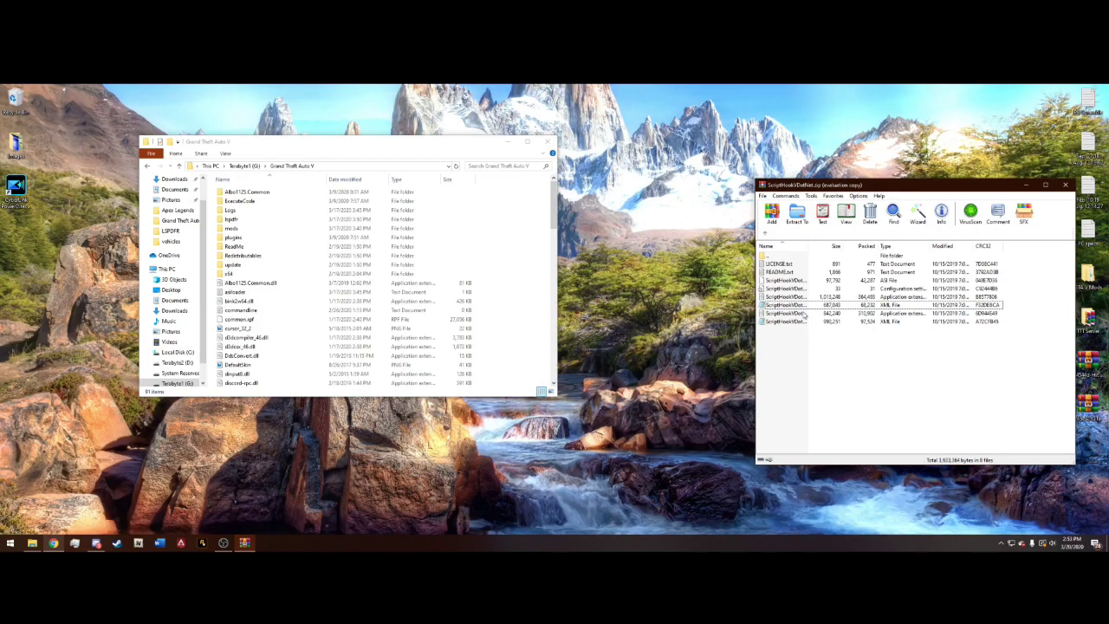
# - Copy ScriptHookVDotNet.asi, ScriptHookVDotNet2.dll and ScriptHookVDotNet3.dll from the archive into the Grand Theft Auto V folder
pyautogui.click(793, 314)
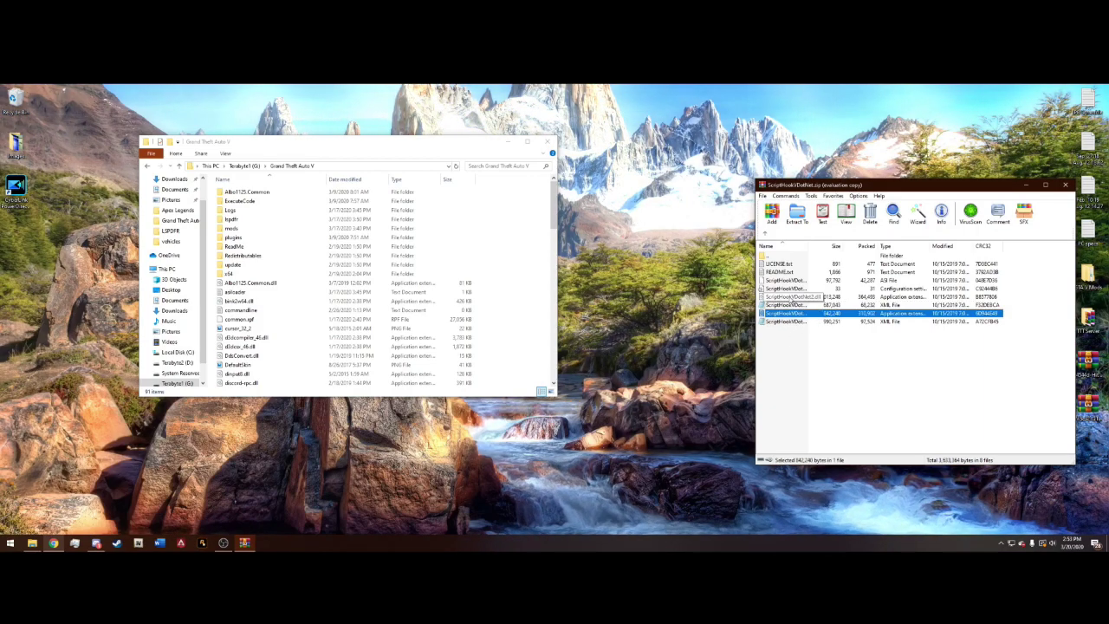
pyautogui.keyDown('ctrl'); pyautogui.click(793, 297); pyautogui.keyUp('ctrl')
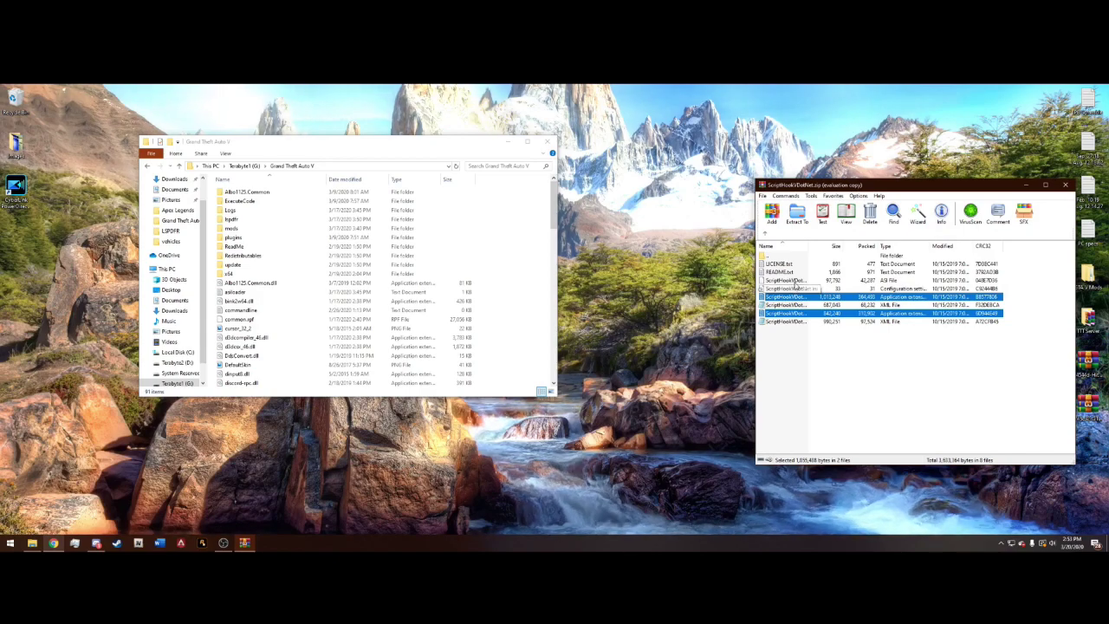
pyautogui.keyDown('ctrl'); pyautogui.click(795, 282); pyautogui.keyUp('ctrl')
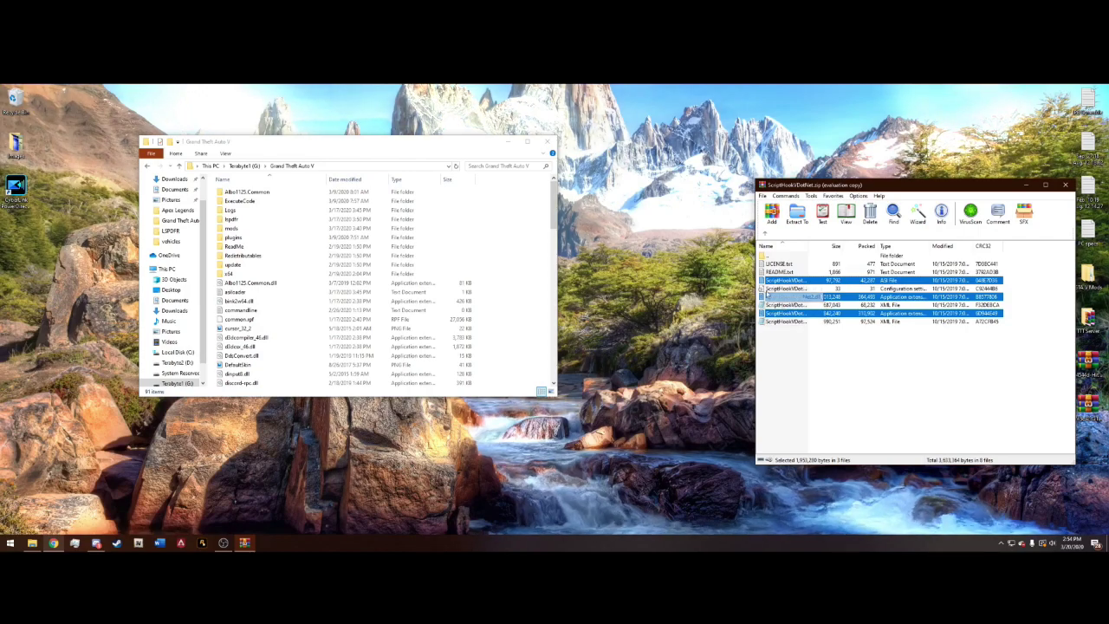
pyautogui.moveTo(783, 297); pyautogui.dragTo(511, 260)
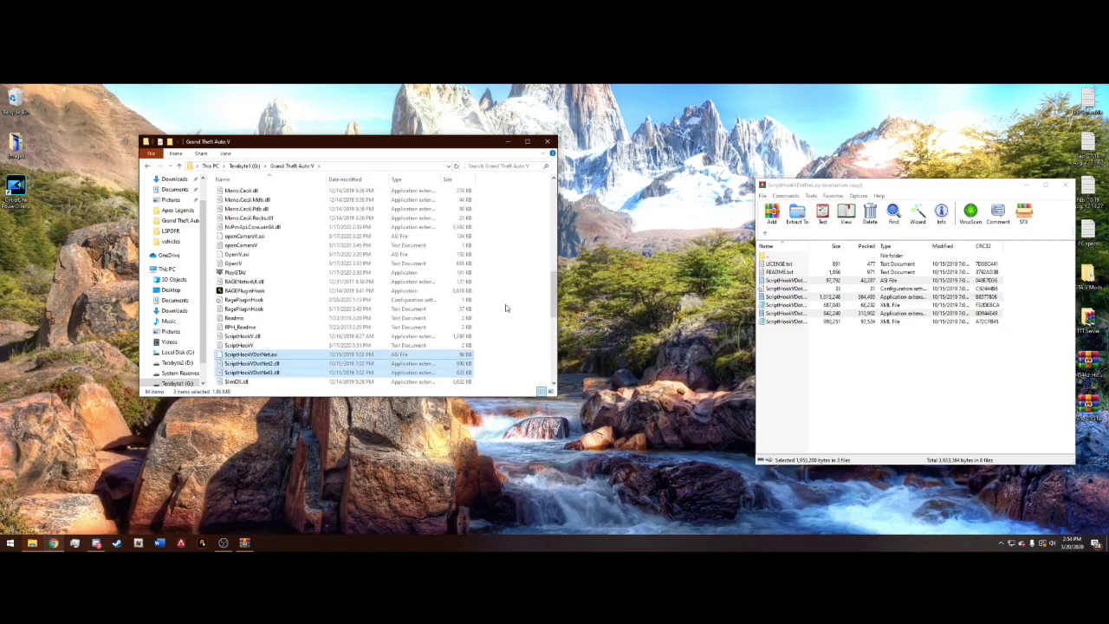
pyautogui.click(494, 267)
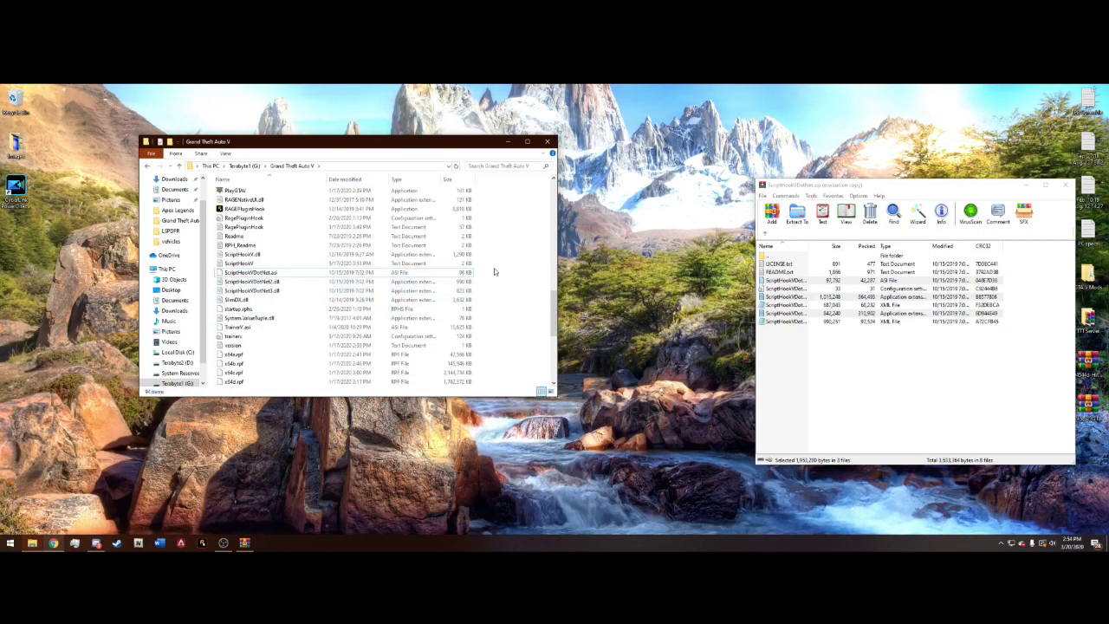
pyautogui.scroll(10, 493, 286)
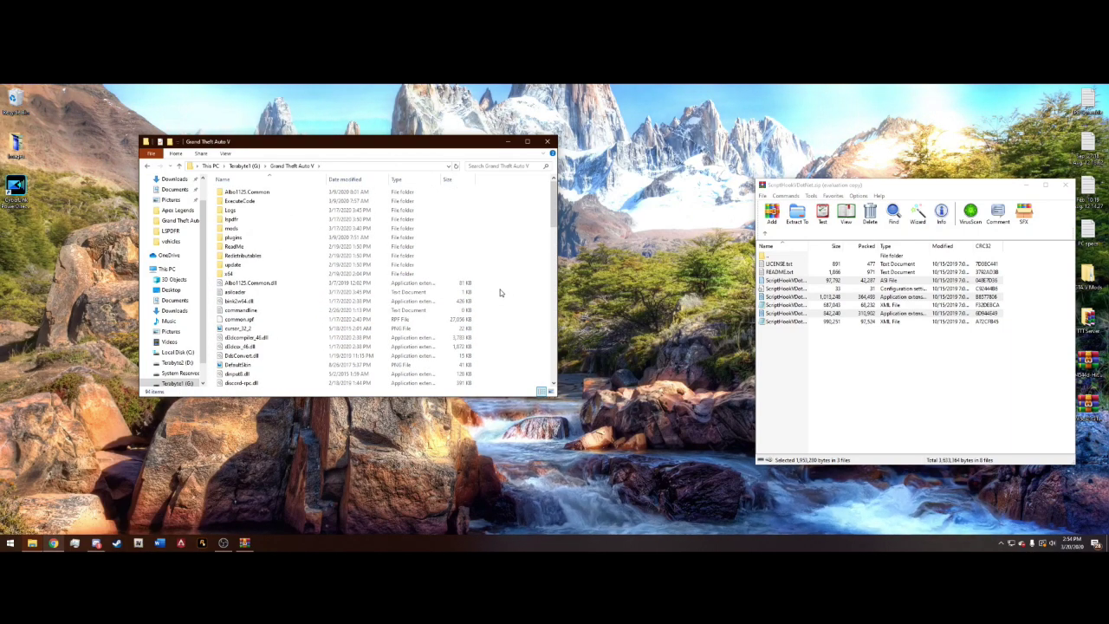
# - Create a new folder named scripts inside the Grand Theft Auto V folder
pyautogui.rightClick(514, 240)
pyautogui.moveTo(541, 340)
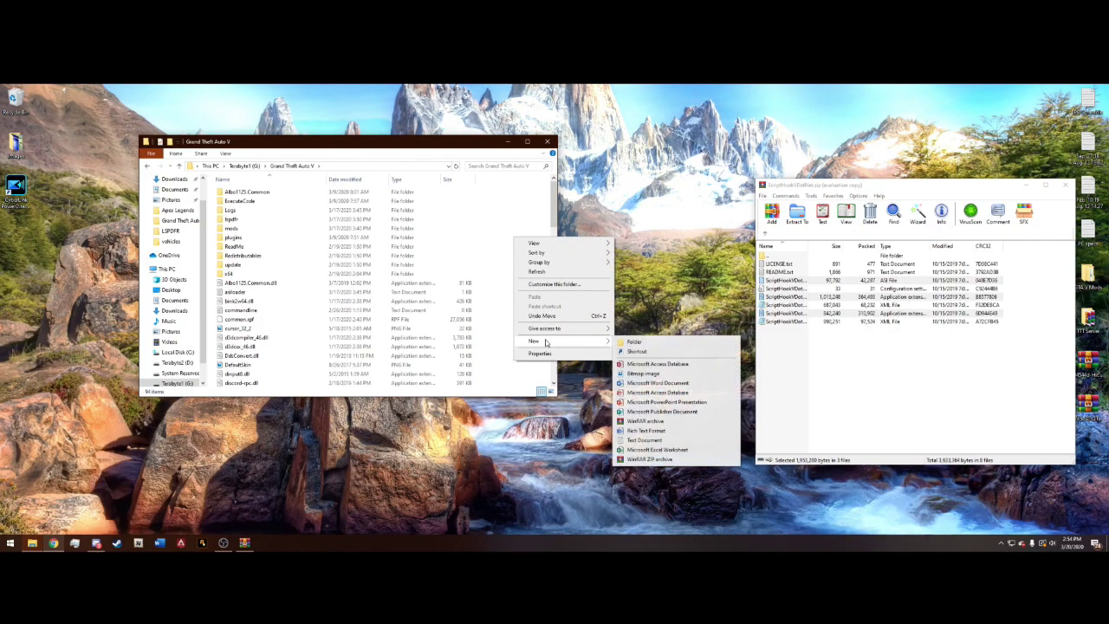
pyautogui.click(645, 343)
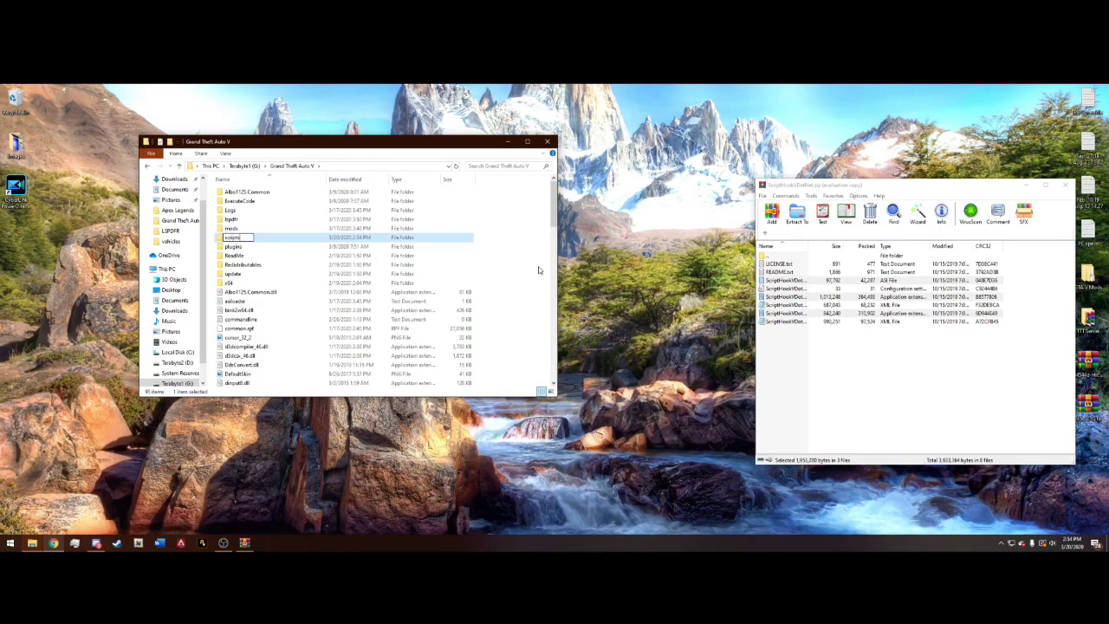
pyautogui.press('Return')
pyautogui.click(491, 272)
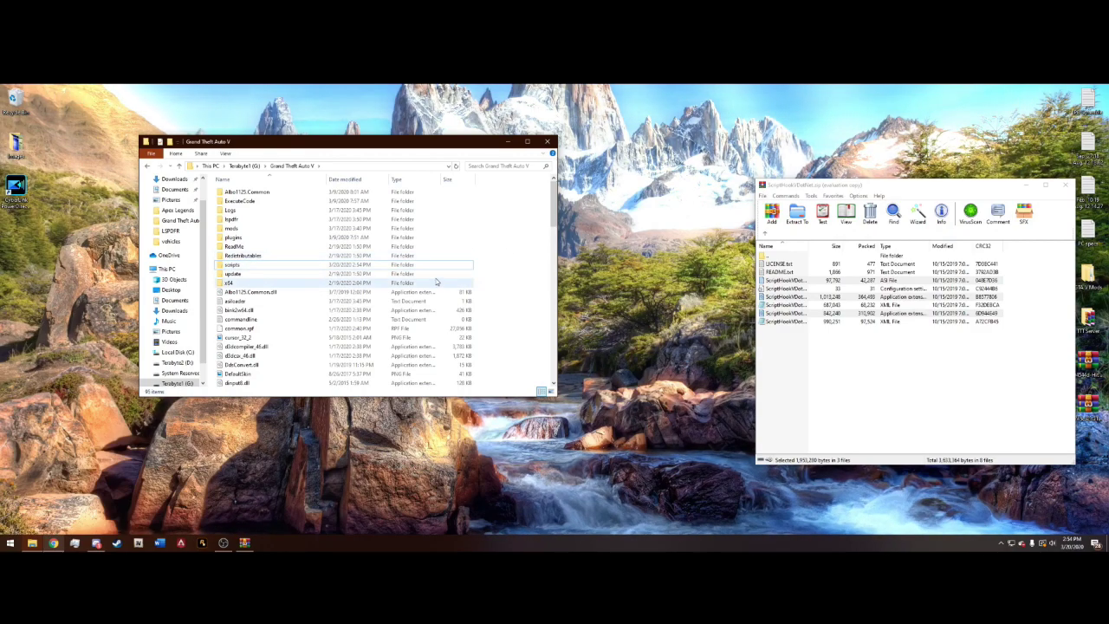
# - Close the ScriptHookVDotNet archive and open the Native UI archive from the desktop, dismissing the WinRAR notice
pyautogui.click(1057, 195)
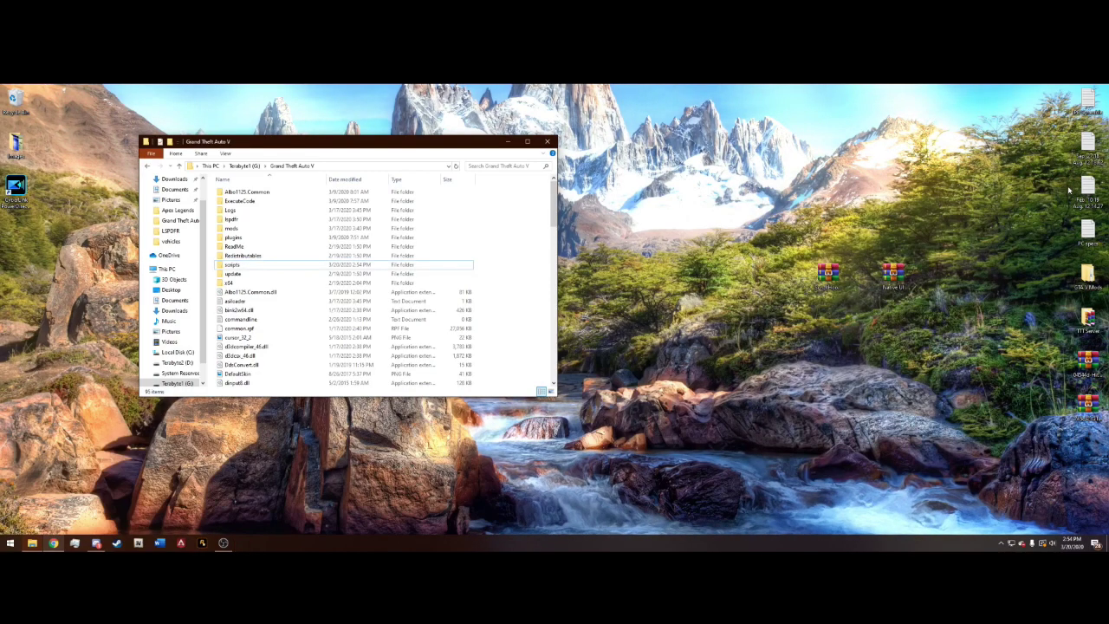
pyautogui.moveTo(827, 275); pyautogui.dragTo(924, 186)
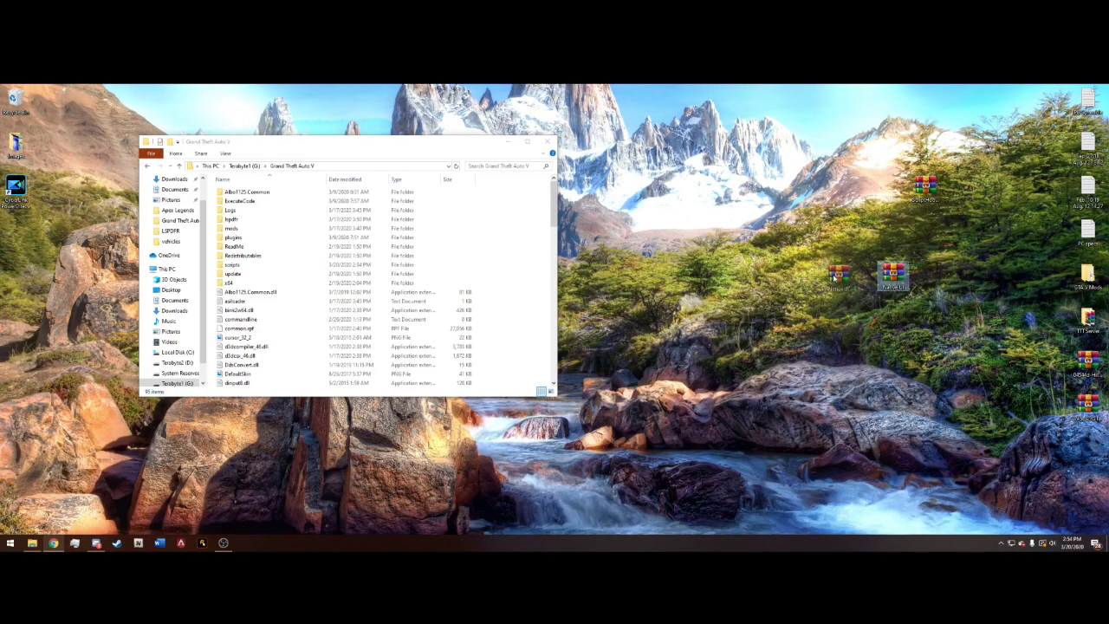
pyautogui.doubleClick(834, 277)
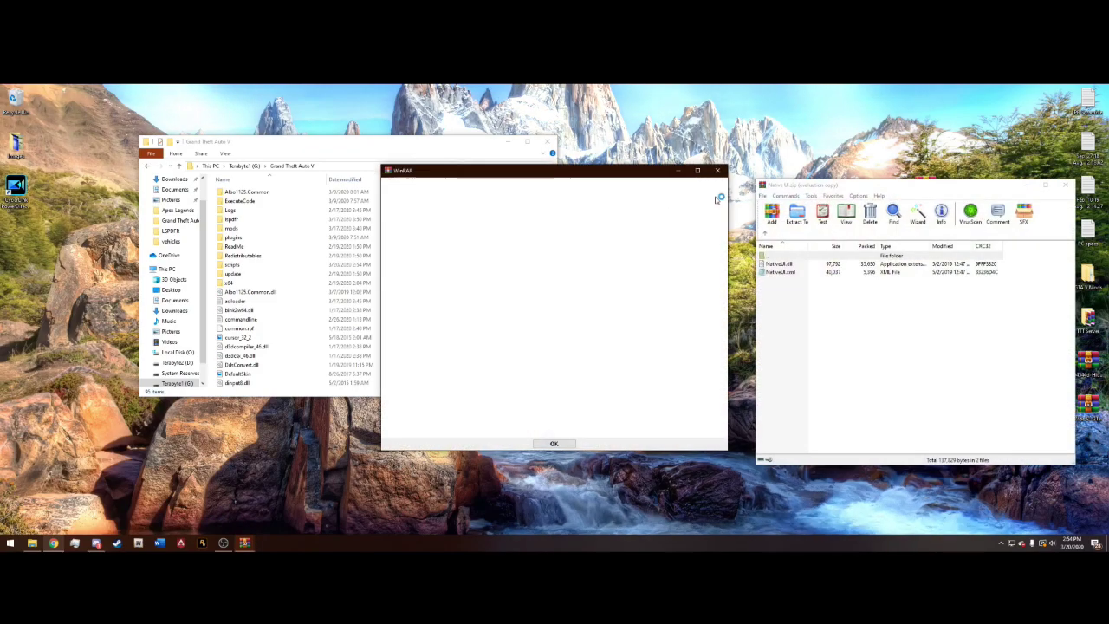
pyautogui.click(717, 171)
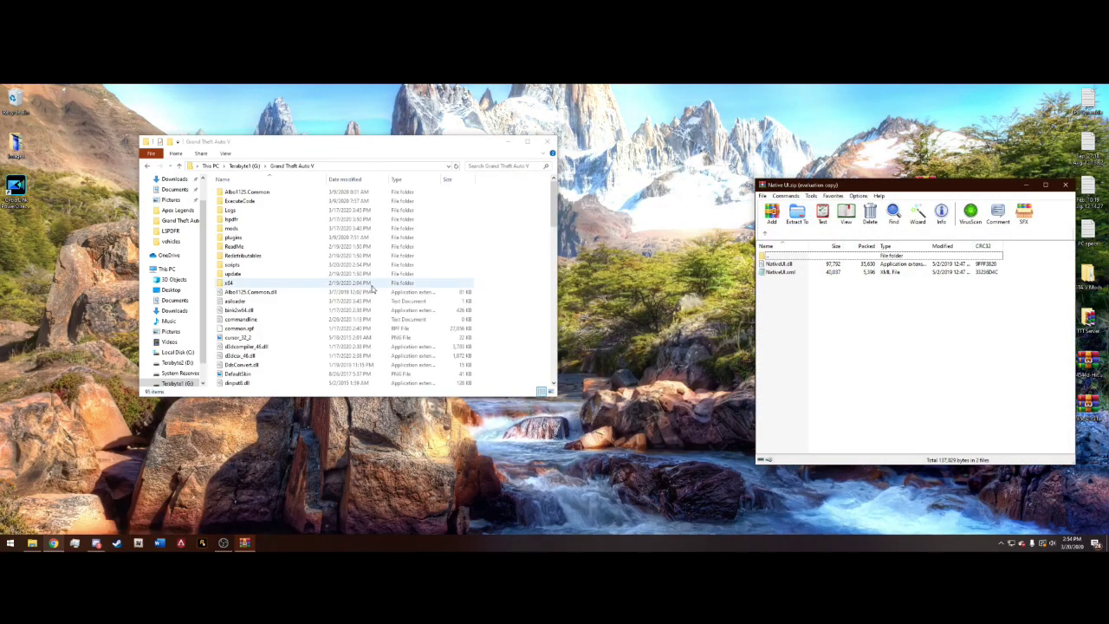
# - Copy NativeUI.dll and NativeUI.xml from the archive into the scripts folder and close the archive
pyautogui.doubleClick(318, 265)
pyautogui.moveTo(770, 302); pyautogui.dragTo(408, 245)
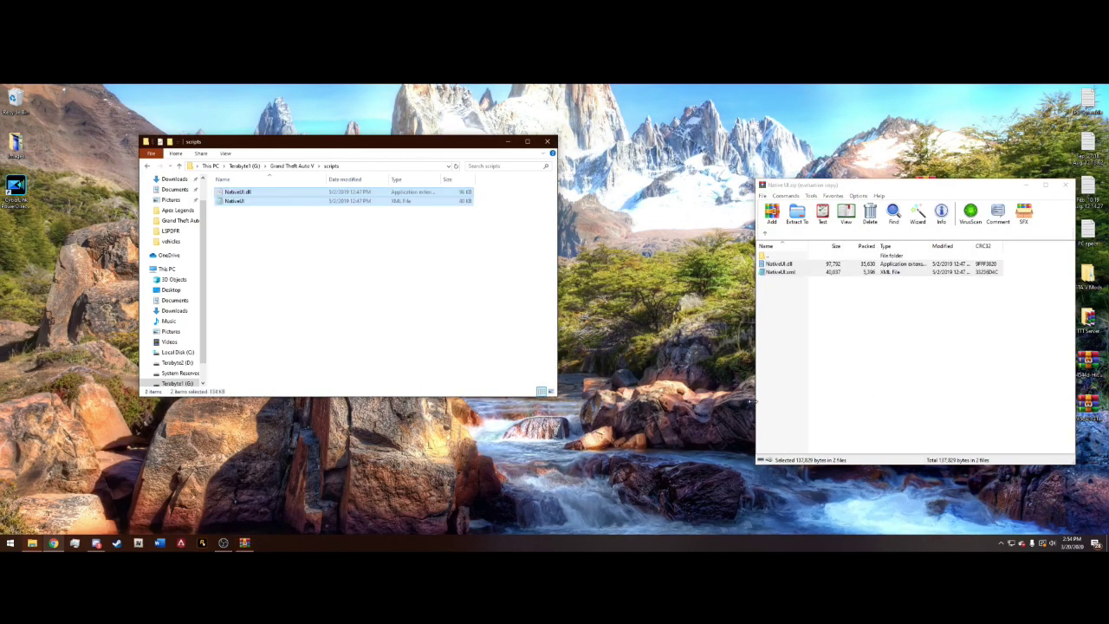
pyautogui.click(498, 334)
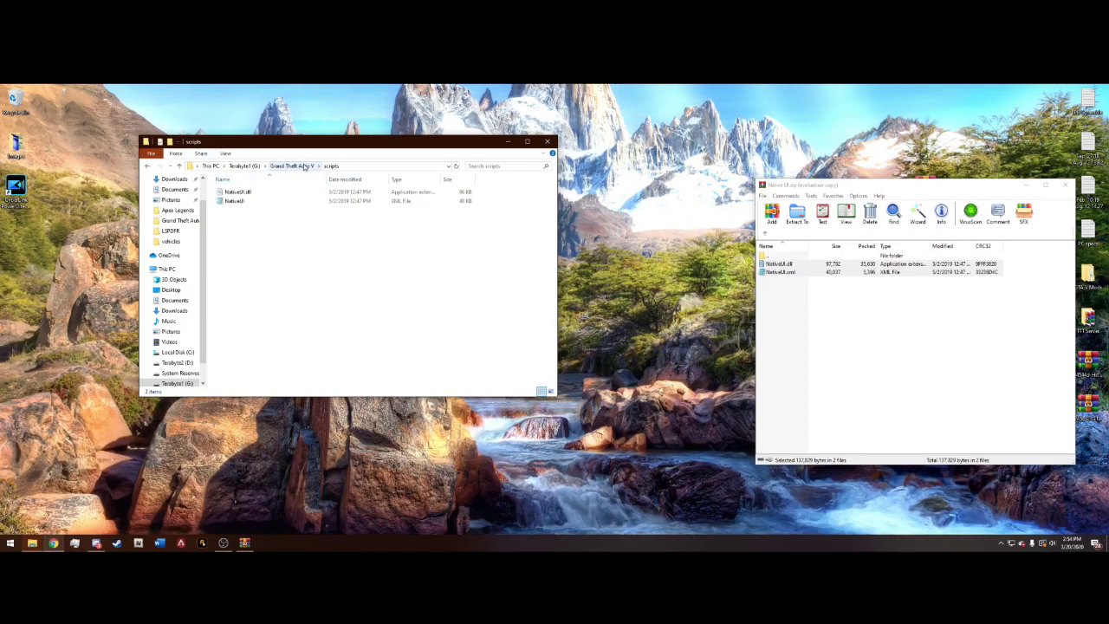
pyautogui.click(909, 364)
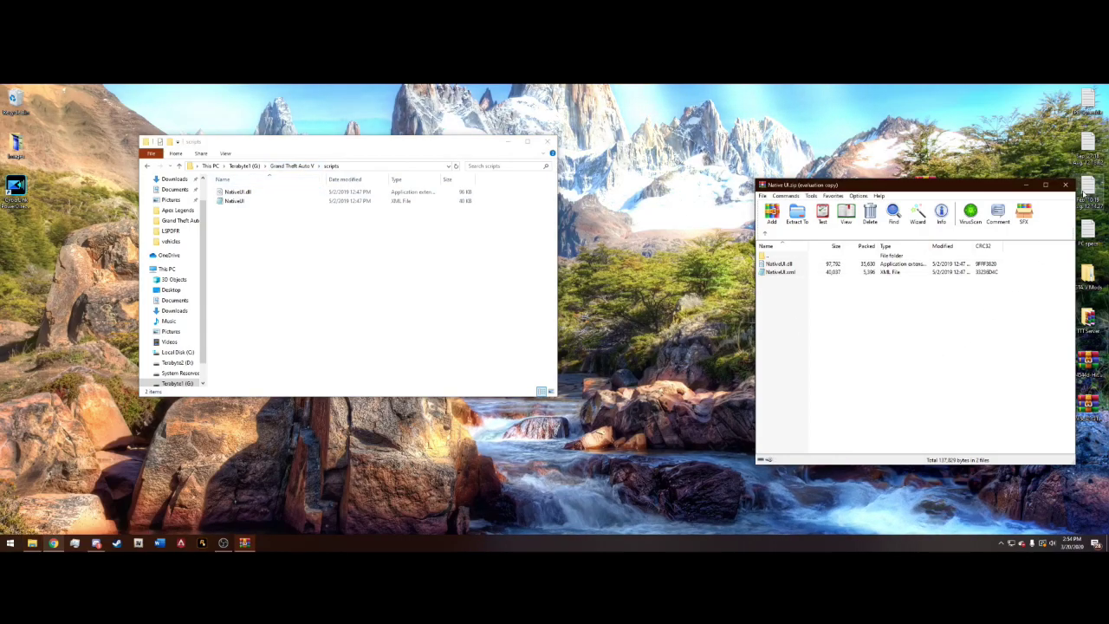
pyautogui.click(1065, 185)
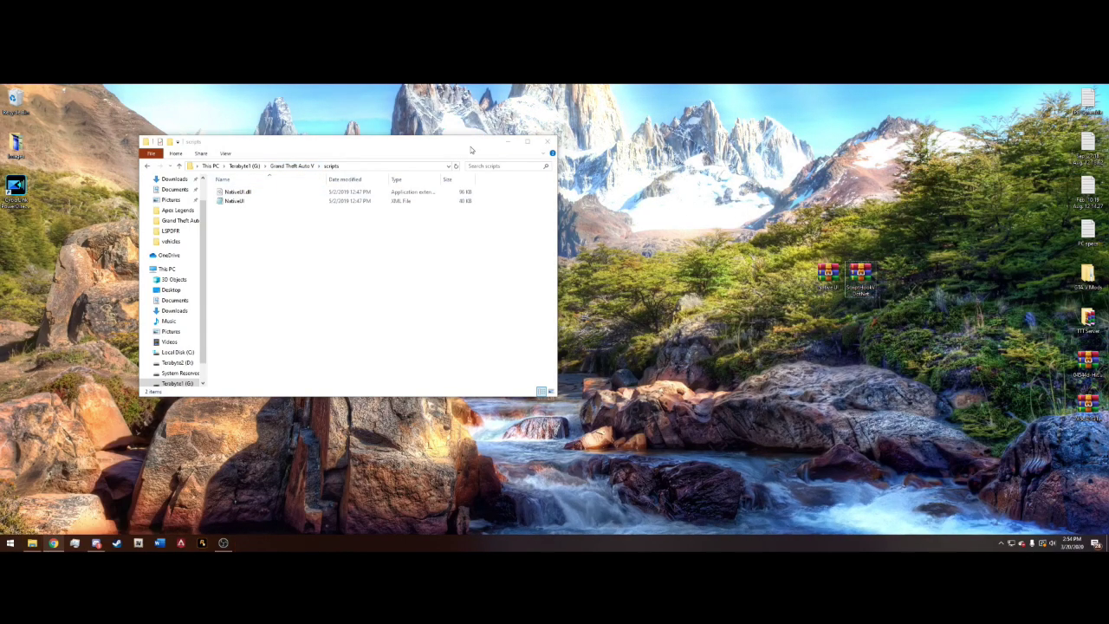
# - Minimize File Explorer and briefly view the mod links in Discord's #lspdfr-musthave-mods channel, leaving the desktop clear
pyautogui.click(507, 142)
pyautogui.click(95, 542)
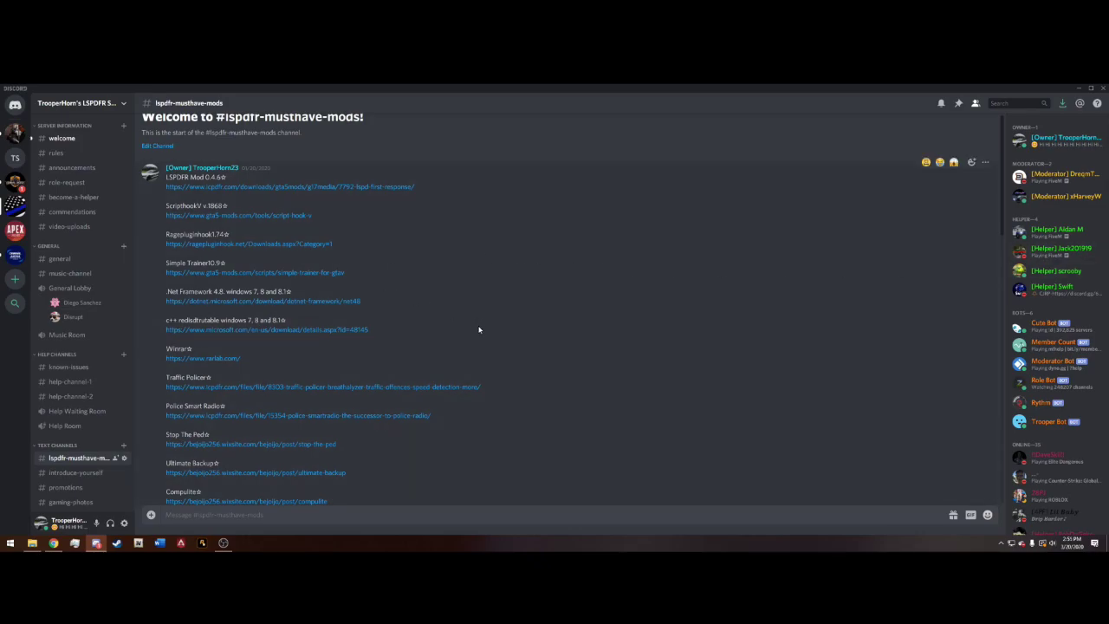
pyautogui.click(1083, 89)
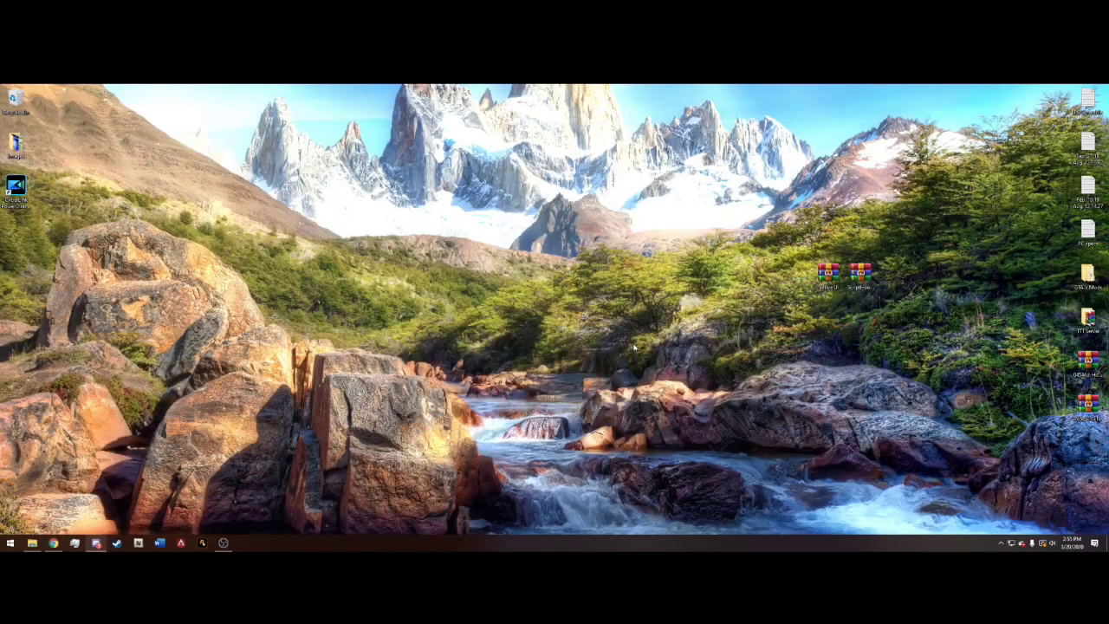